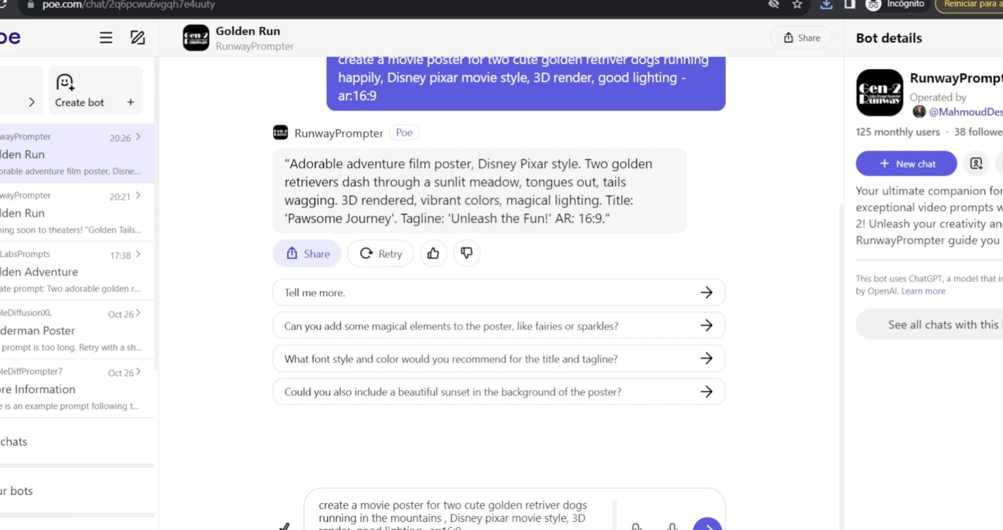
Ask ChatGPT to tell an exciting story of 2 dogs that are very good friends and always run together but have to be separated.
left_click(438, 519)
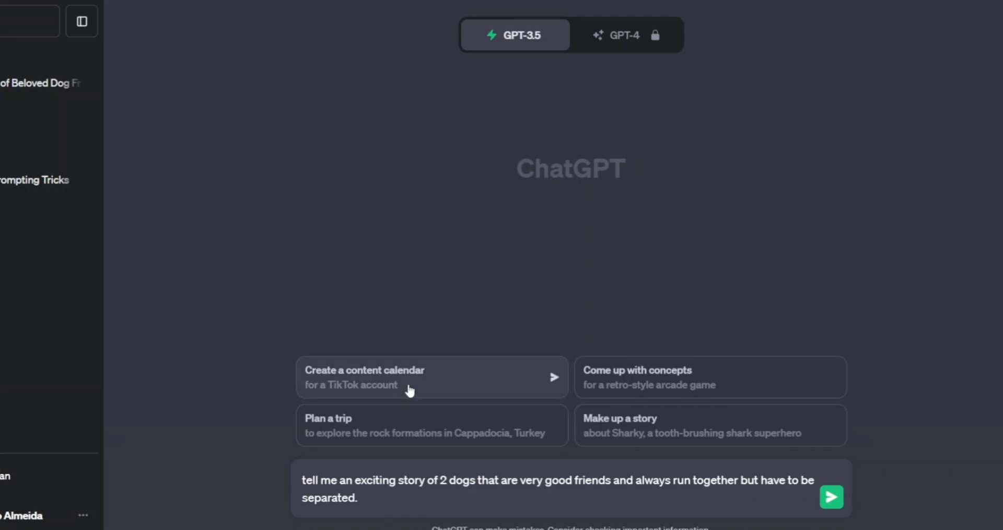
key("Return")
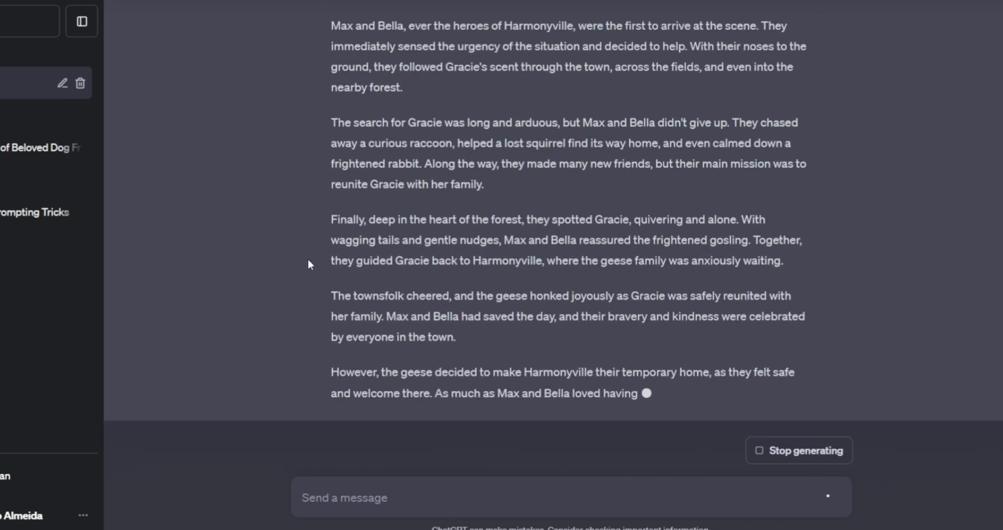
scroll(308, 262, "up", 7)
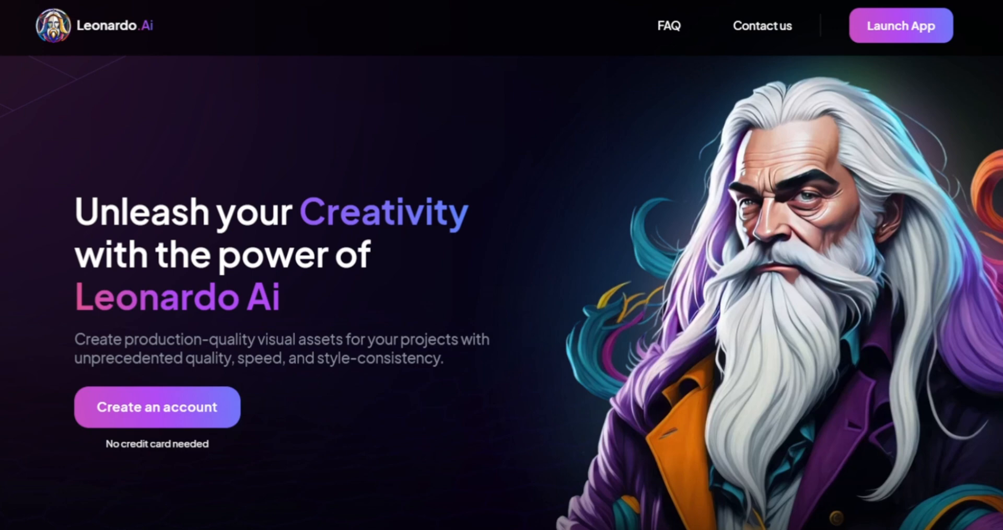
Switch to the Leonardo.Ai website and look through its landing page, including image generation and the fine-tuned models.
scroll(502, 293, "down", 12)
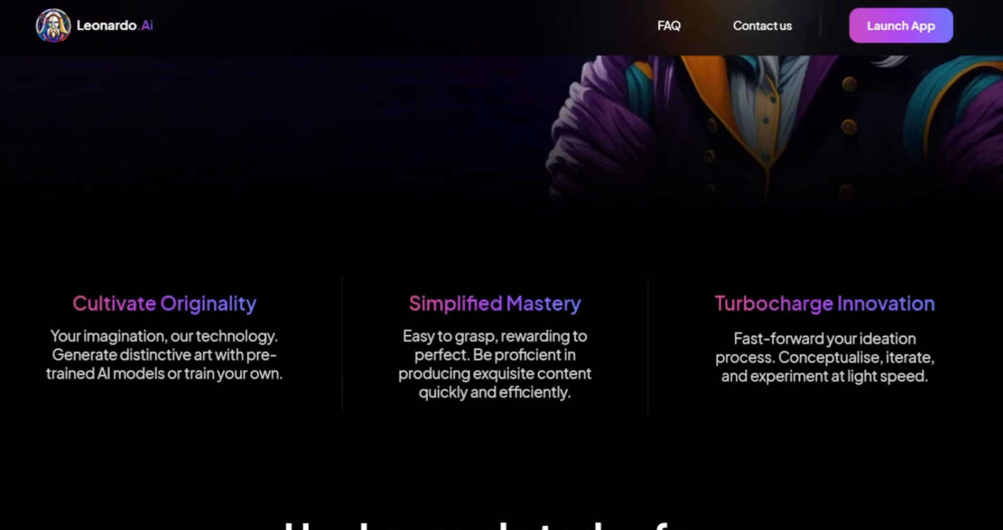
scroll(501, 292, "down", 10)
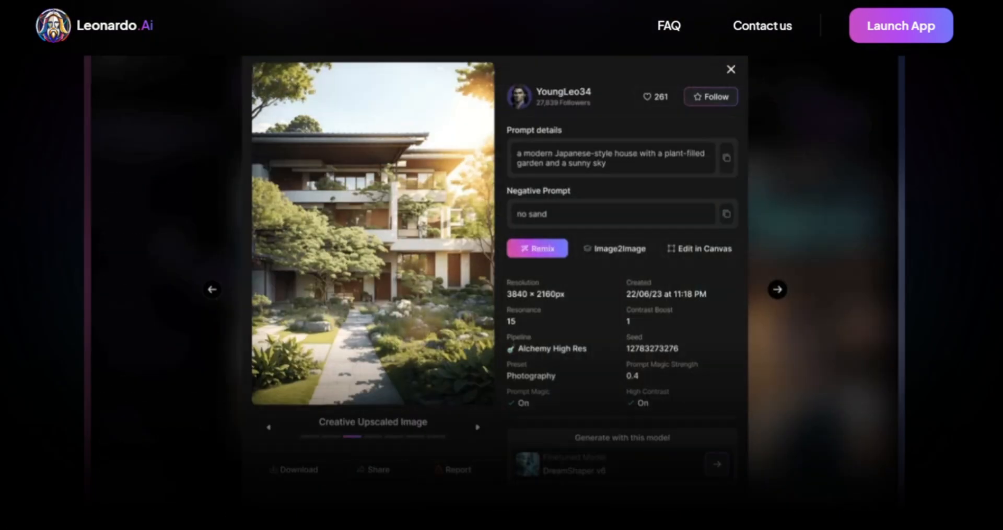
scroll(501, 292, "down", 5)
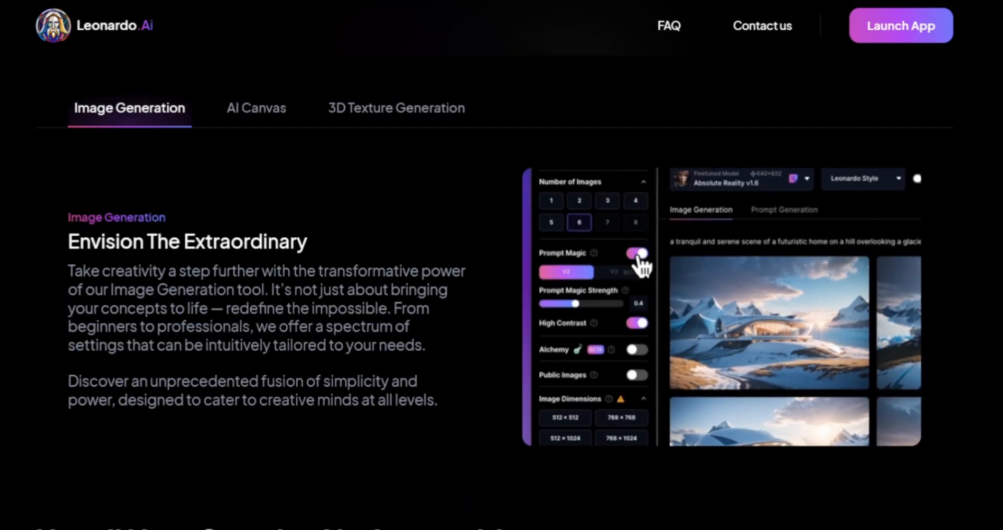
scroll(502, 292, "down", 10)
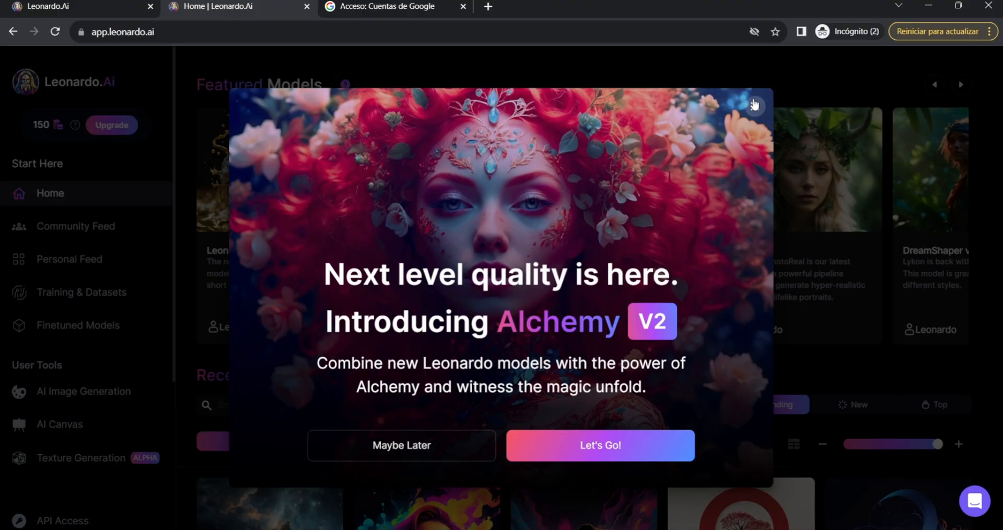
left_click(755, 101)
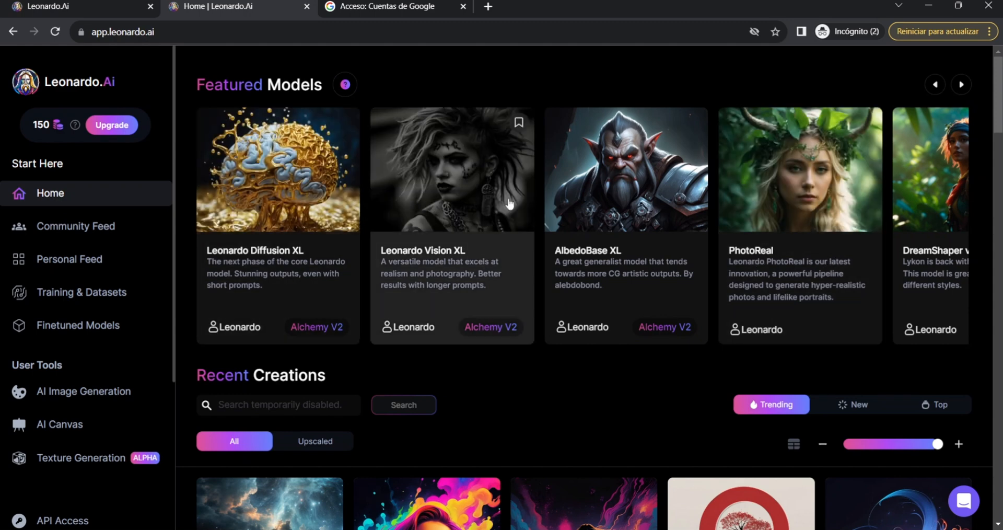
Find 3D Animation Style among Leonardo.Ai's featured models and start an image generation with it.
left_click(960, 85)
left_click(961, 86)
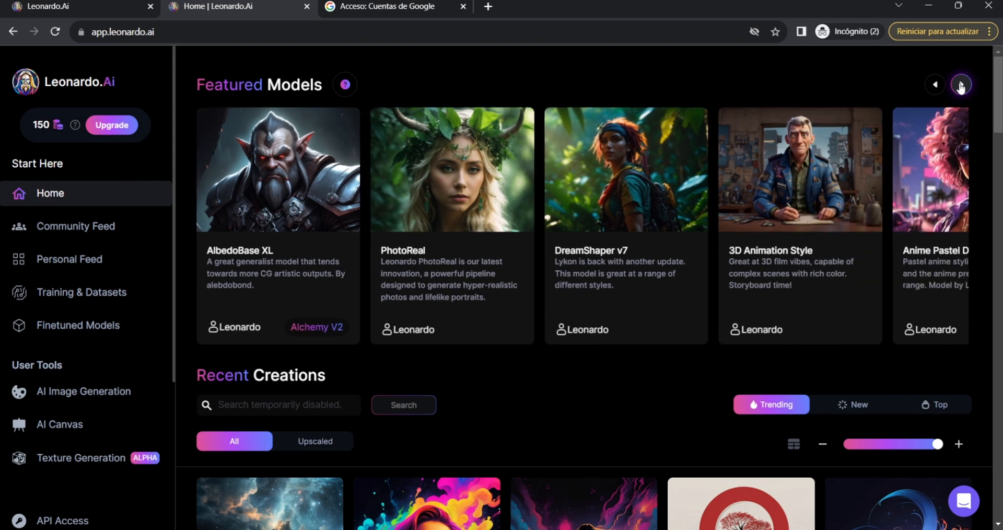
left_click(961, 85)
left_click(960, 85)
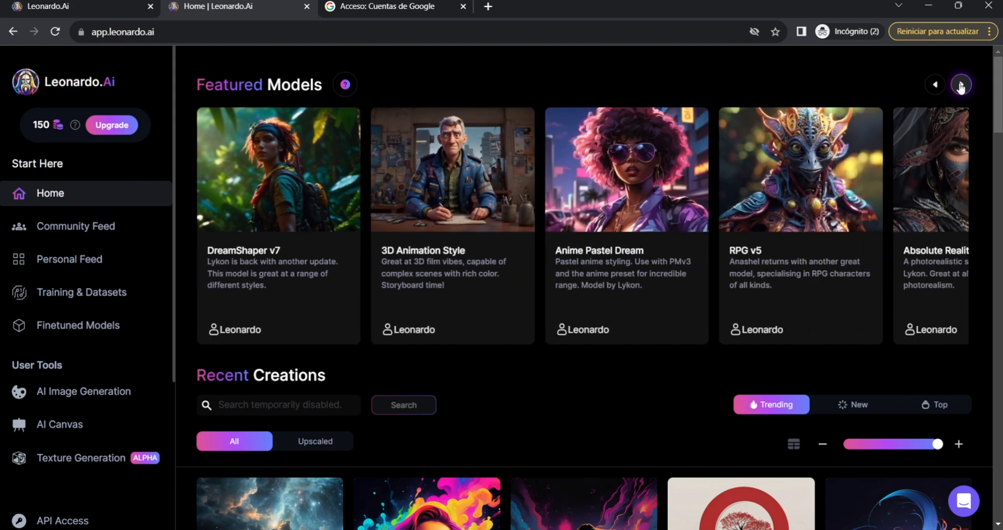
left_click(466, 172)
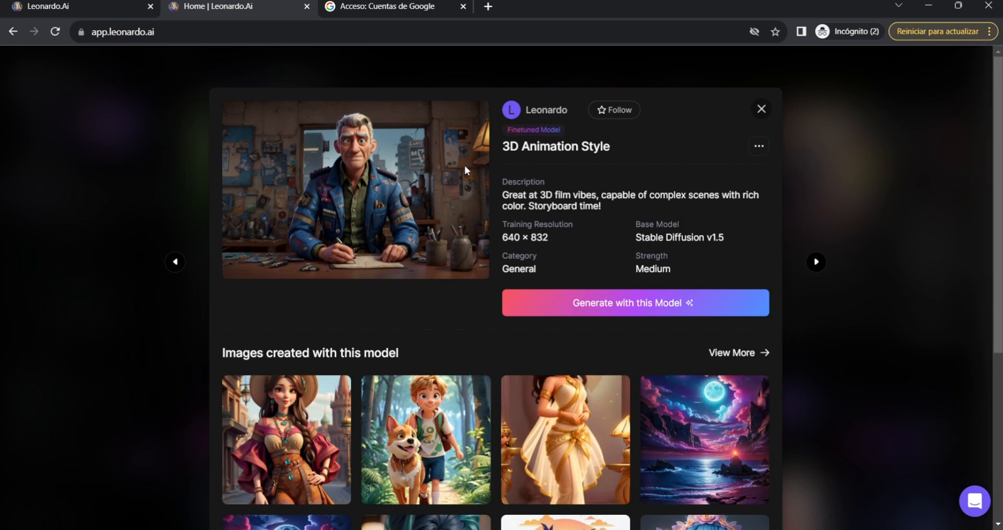
left_click(622, 307)
Enter the prompt "create a movie poster for two cute golden retriver dogs running happily, Disney pixar movie style, 3D render, good lighting -ar:16:9".
left_click(318, 126)
type("create a movie poster for two")
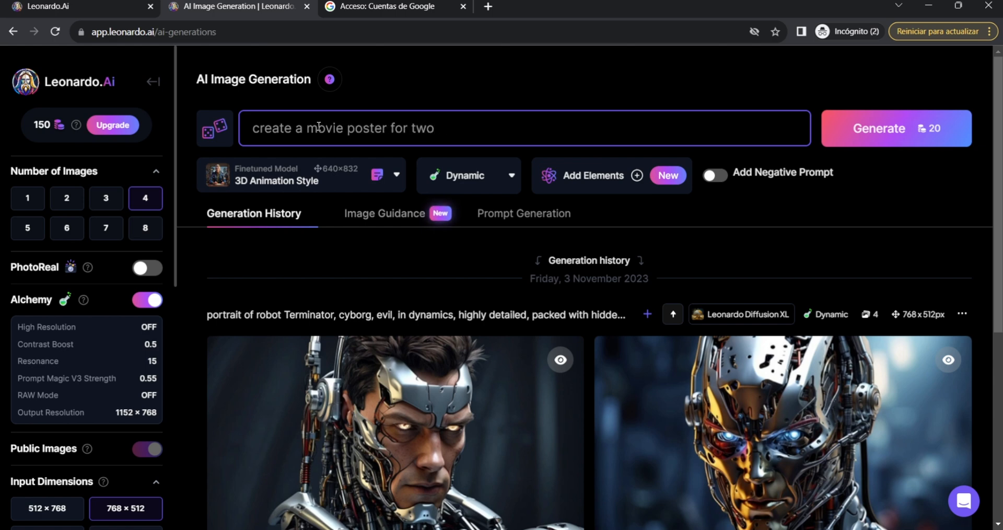
type(" cute golden r")
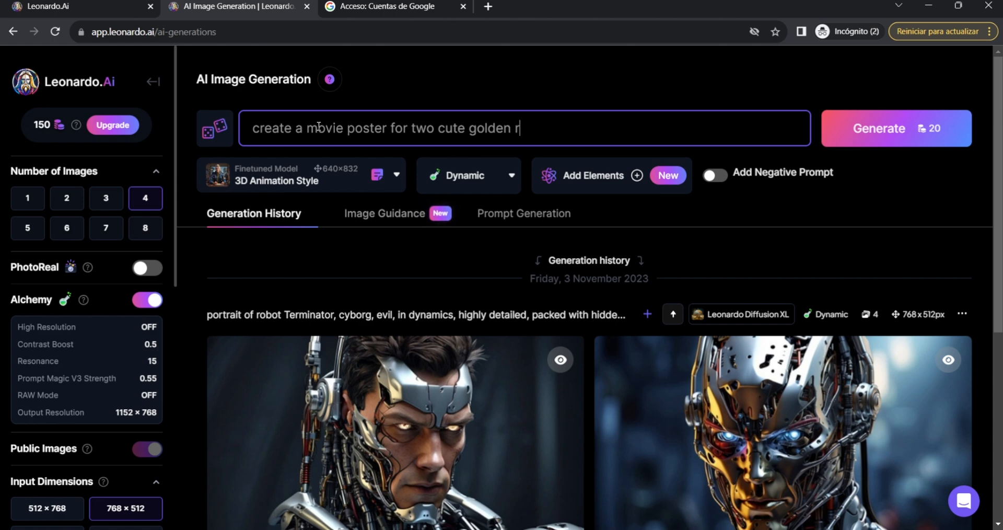
type("etriver ")
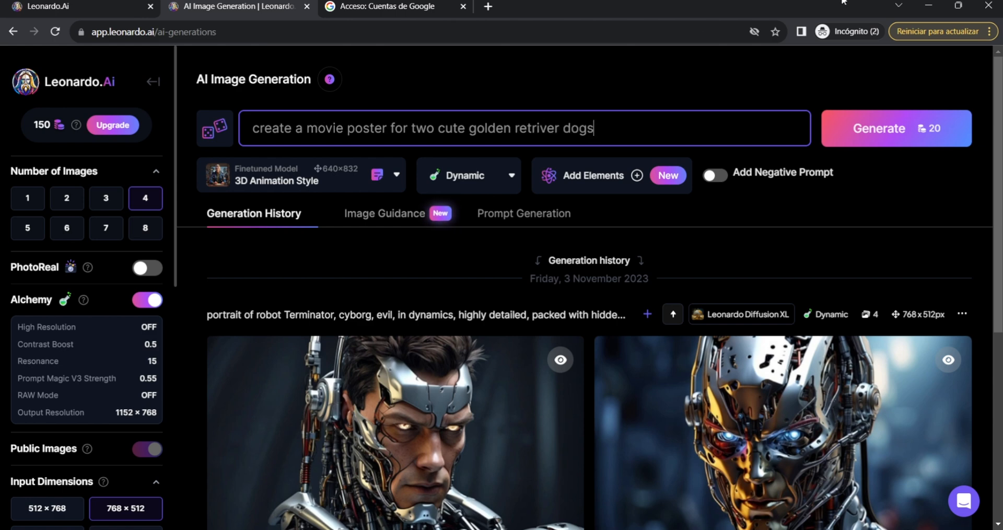
type("dogs")
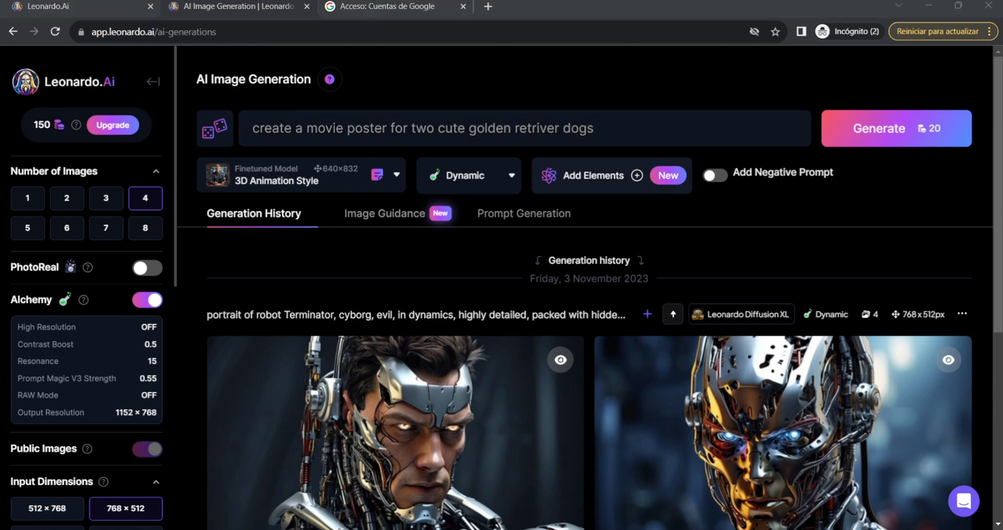
left_click(650, 132)
type("running happ")
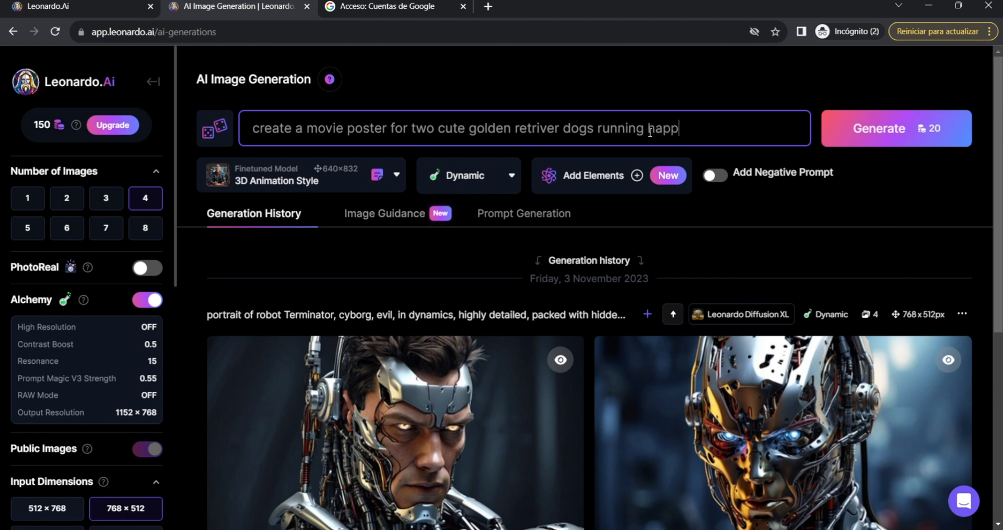
type("ily")
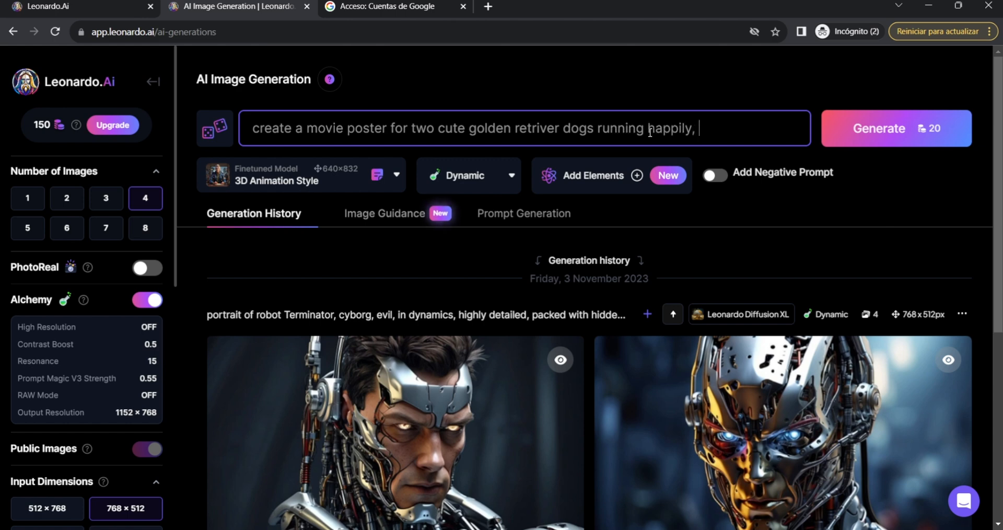
type(", Disney pix")
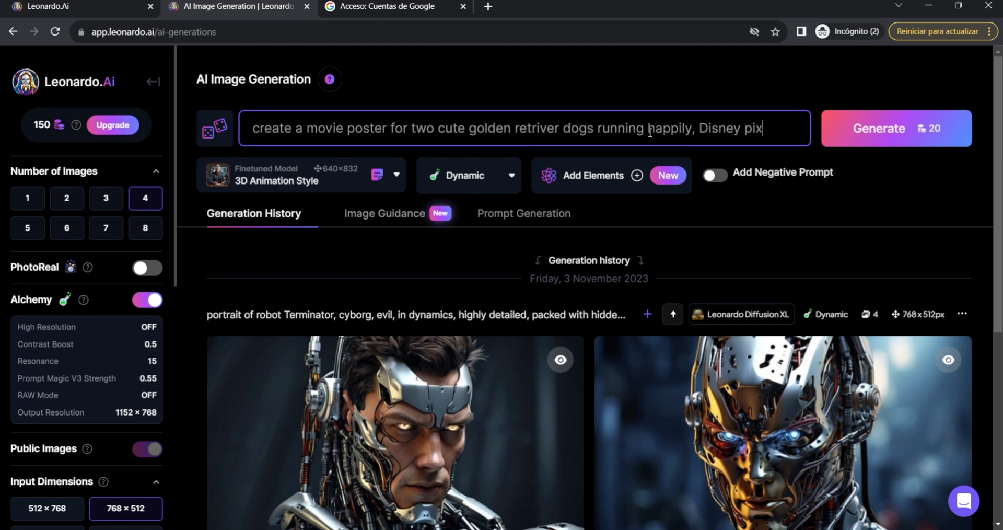
type("ar movie style, 3D render, good lighting -ar:16:9")
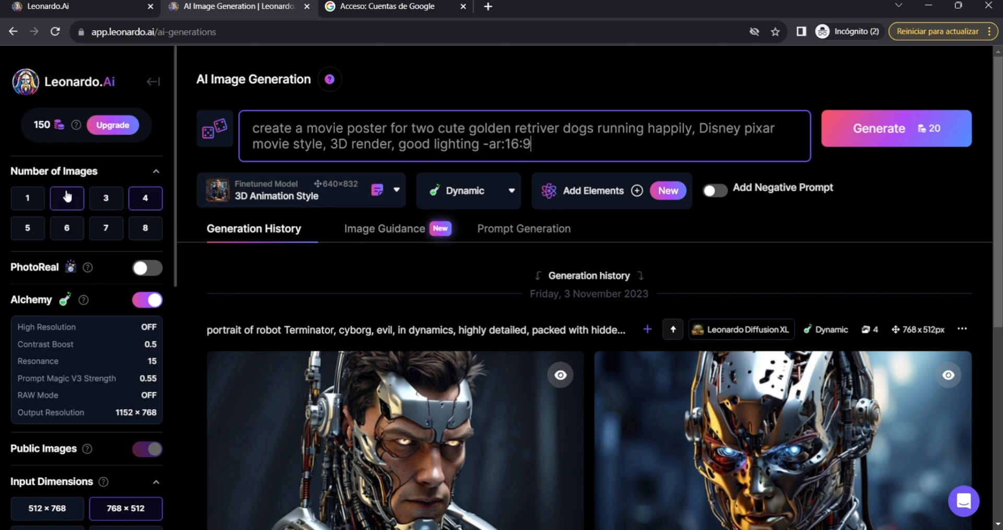
Set the number of images to generate to 2.
left_click(67, 197)
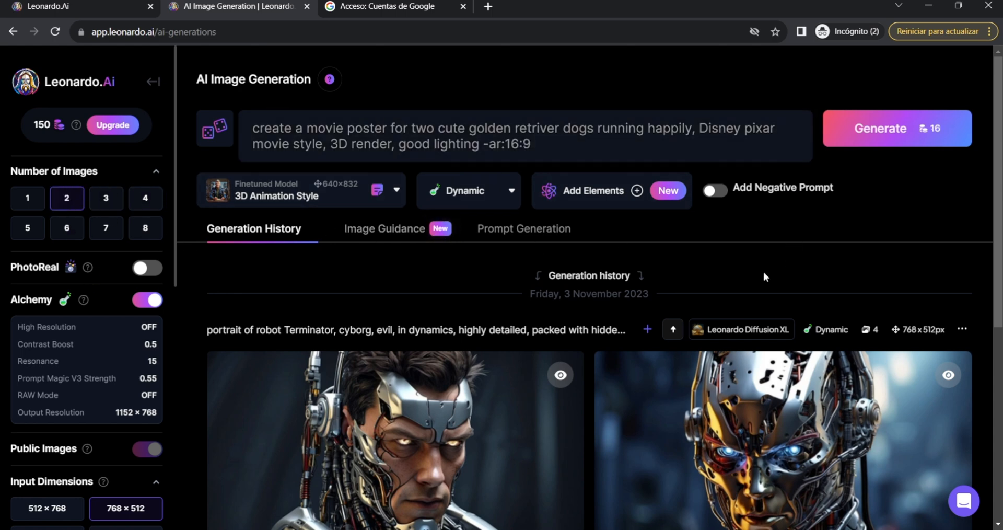
scroll(90, 313, "down", 4)
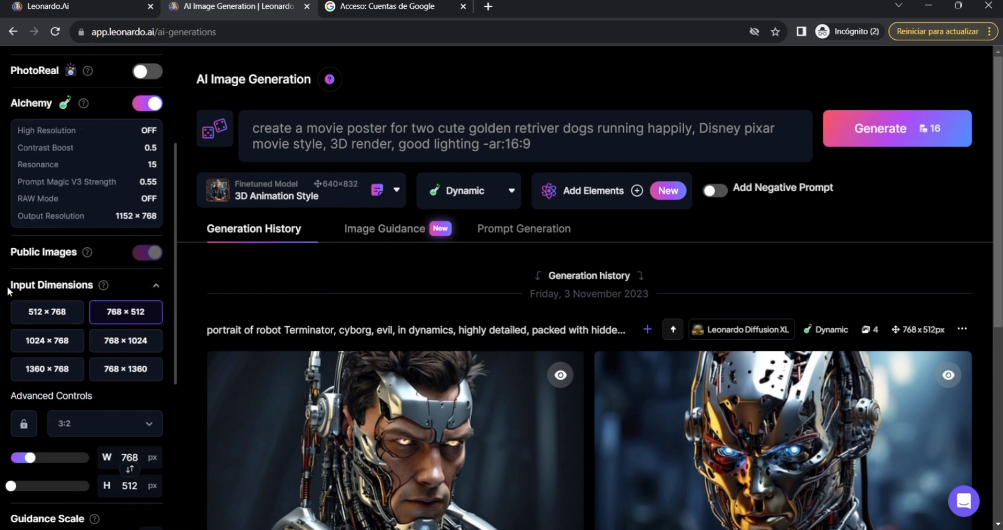
scroll(23, 285, "down", 5)
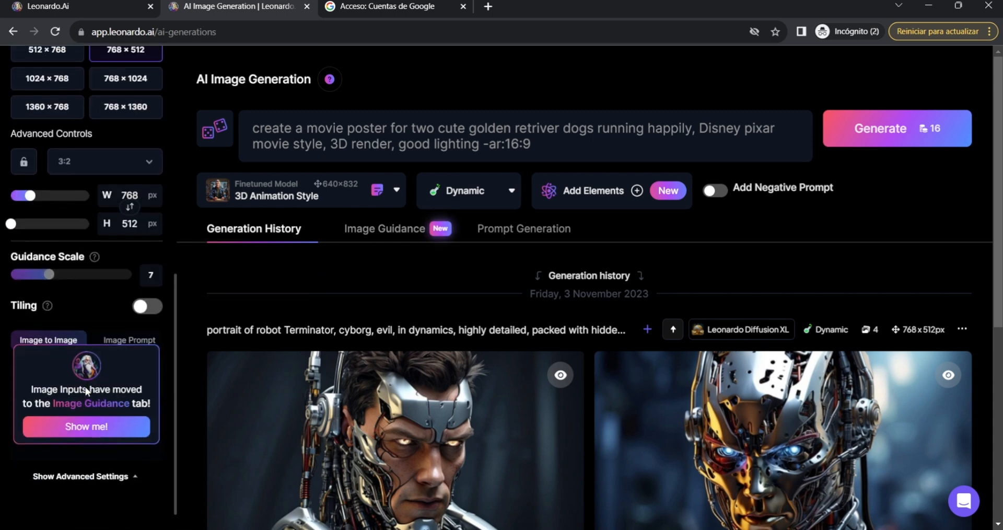
scroll(99, 297, "up", 9)
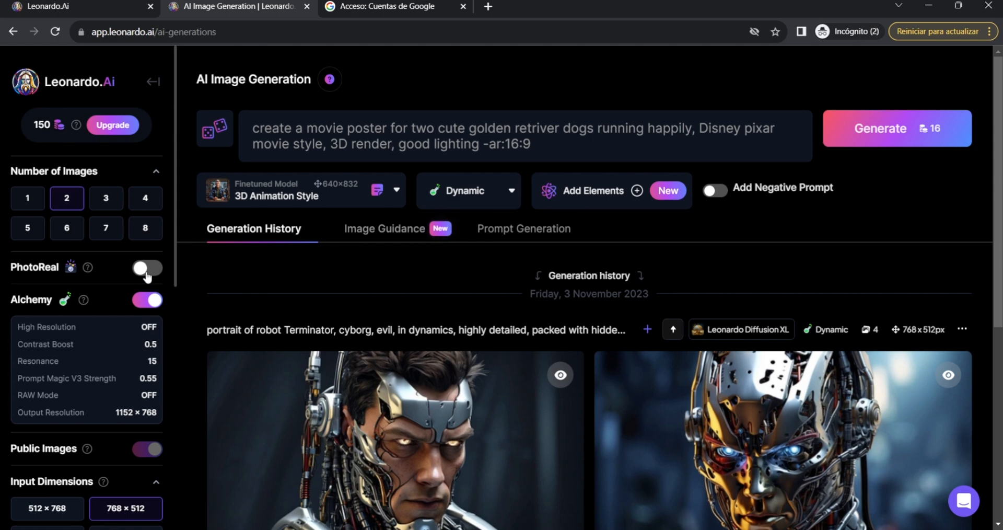
left_click(147, 269)
left_click(148, 269)
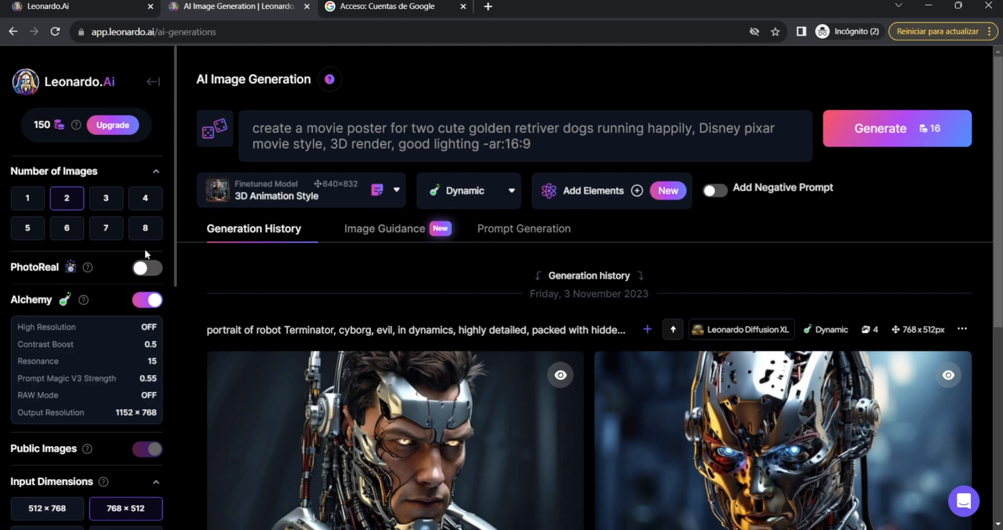
Review the remaining generation settings and generate the golden retriever movie poster images.
scroll(146, 254, "down", 6)
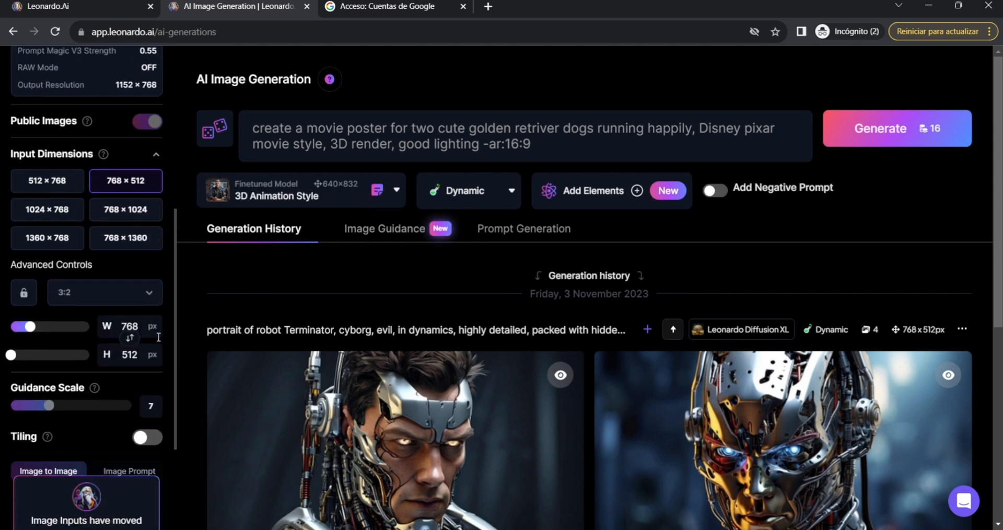
scroll(158, 337, "down", 1)
scroll(81, 366, "down", 2)
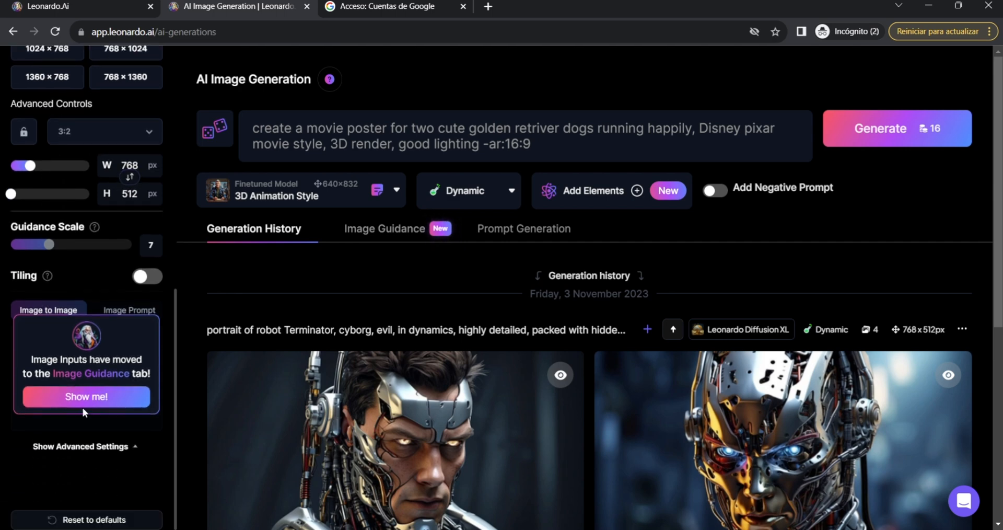
left_click(883, 131)
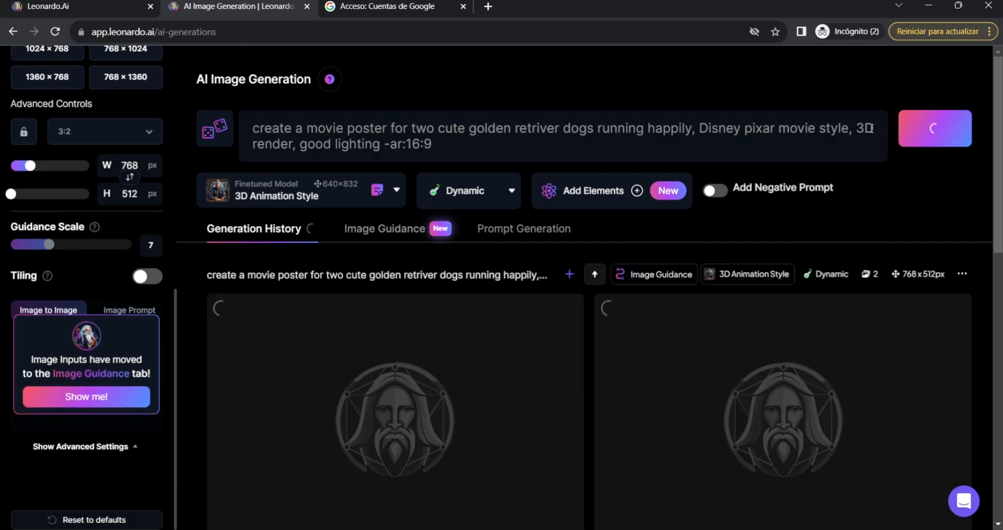
scroll(884, 196, "down", 1)
scroll(883, 197, "down", 1)
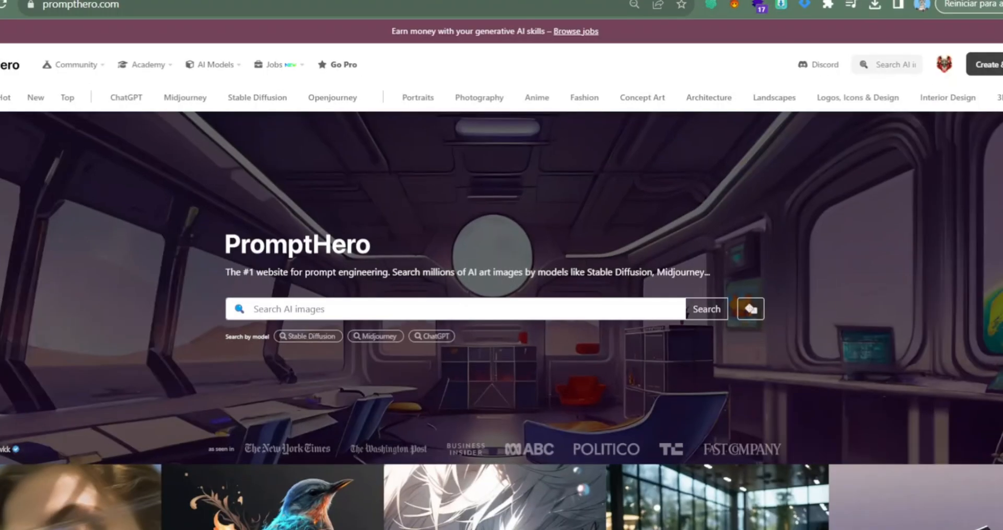
scroll(502, 314, "down", 8)
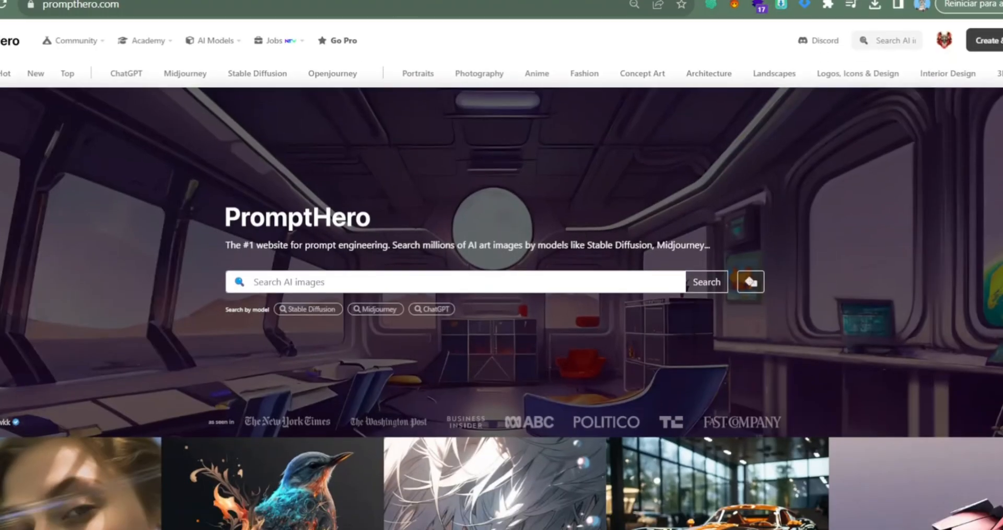
Switch to the PromptHero website and look through its gallery of AI images.
scroll(502, 308, "down", 6)
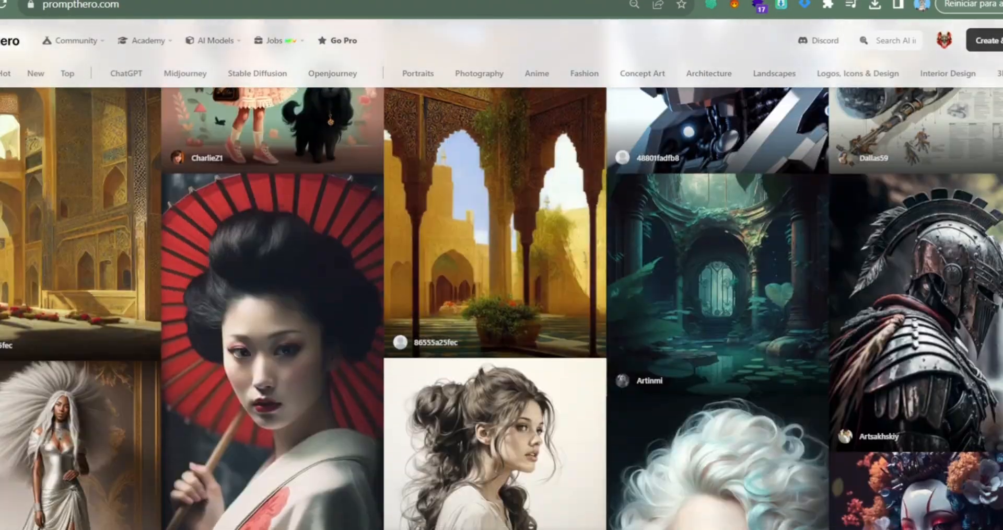
scroll(502, 308, "up", 1)
scroll(502, 308, "down", 3)
scroll(502, 308, "down", 5)
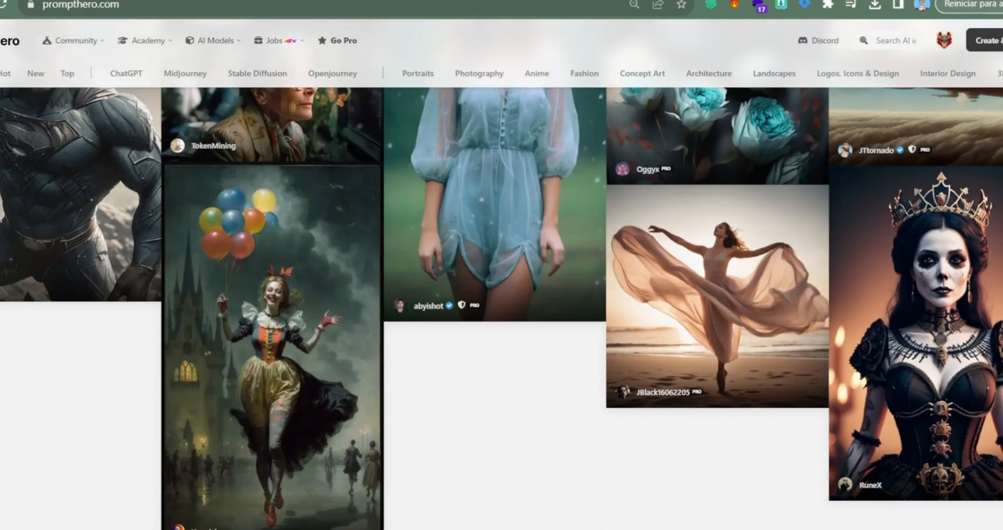
scroll(502, 309, "up", 12)
scroll(502, 309, "up", 8)
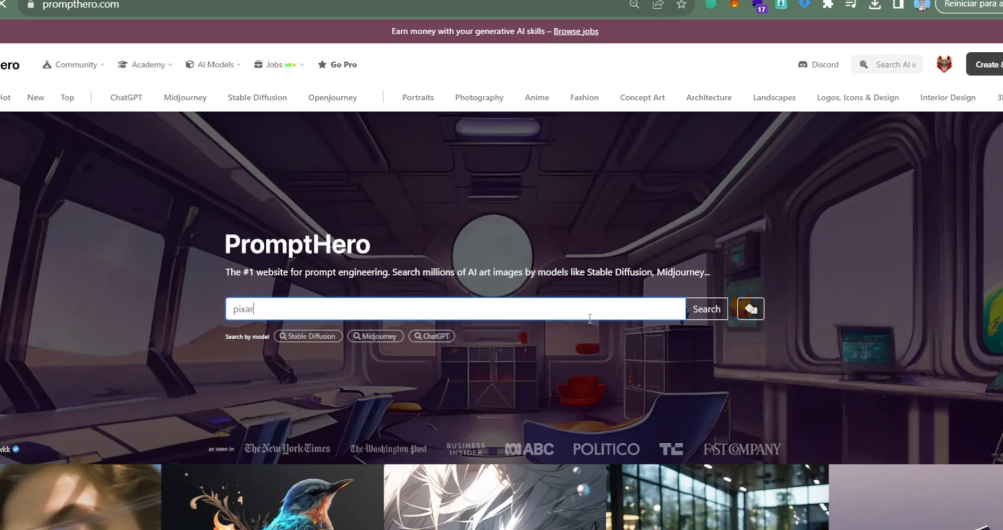
Search PromptHero for "pixar" and examine the prompt behind the movie poster of two running Coton de Tulear dogs.
key("Return")
scroll(631, 313, "down", 5)
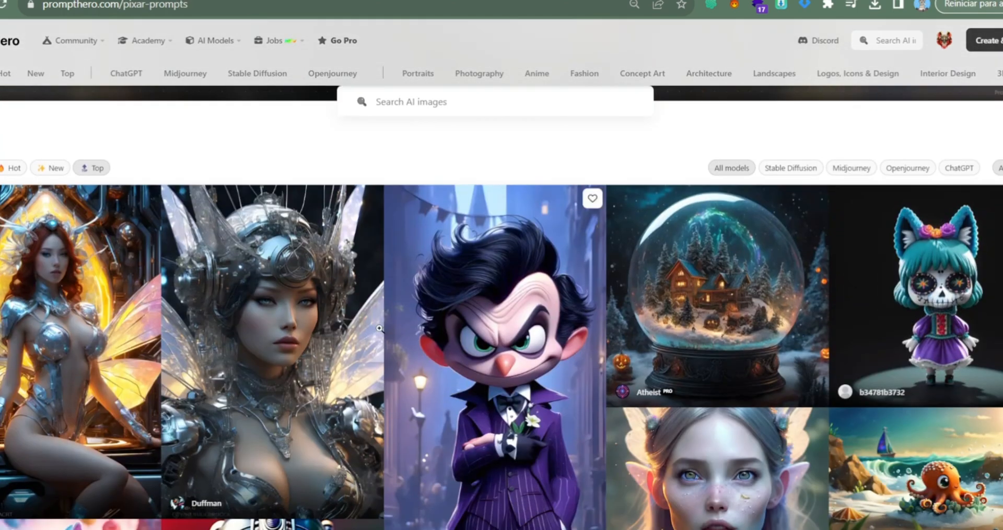
scroll(332, 340, "down", 10)
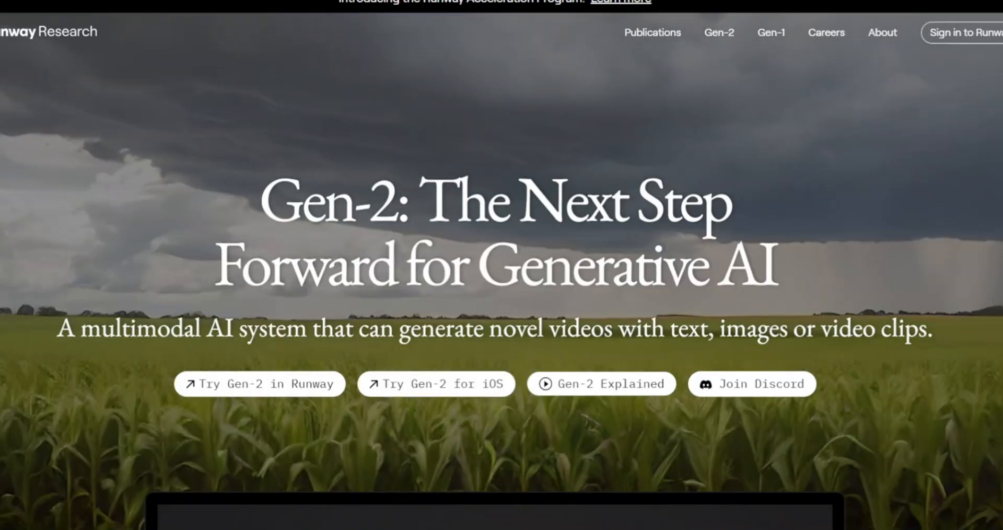
scroll(501, 264, "down", 6)
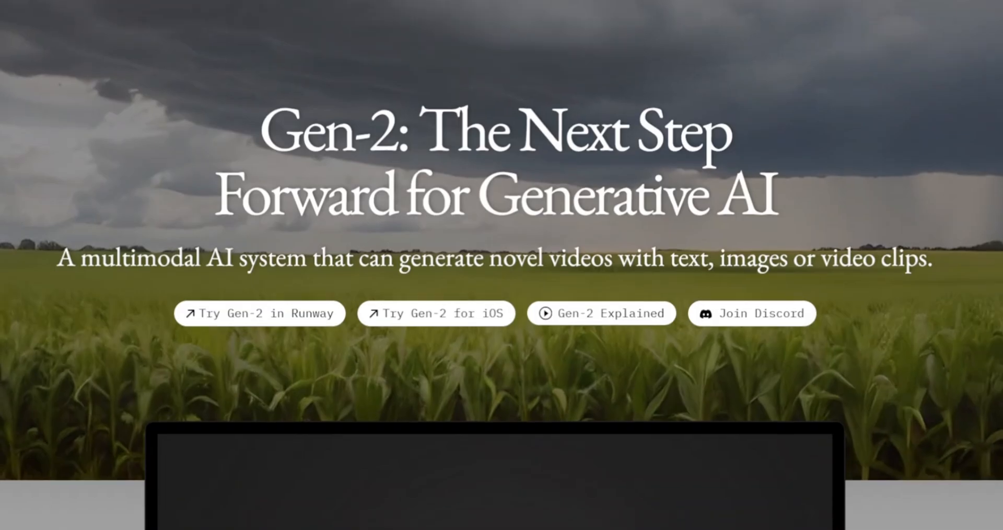
Open Runway's Gen-2 Text/Image to Video tool, choose image plus description mode and start adding the first-frame image.
scroll(502, 265, "down", 10)
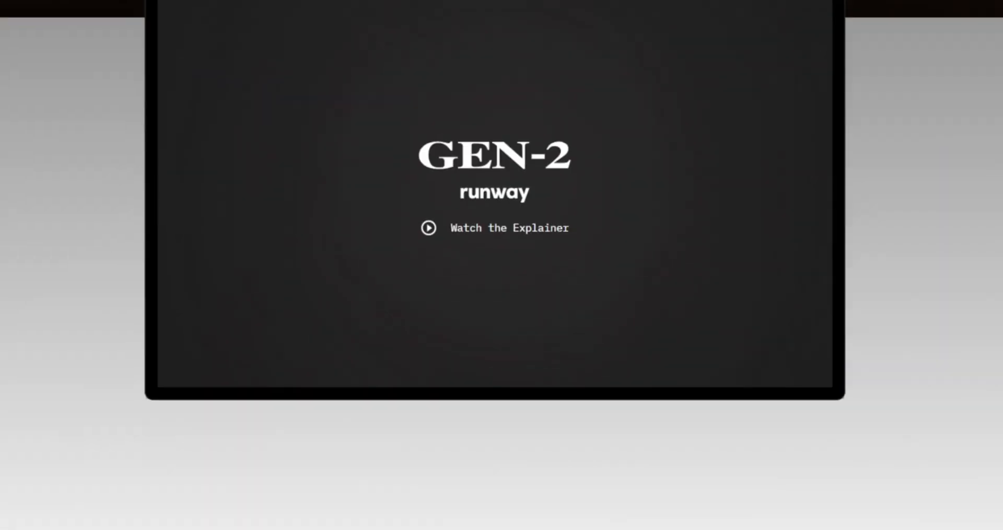
scroll(502, 265, "up", 15)
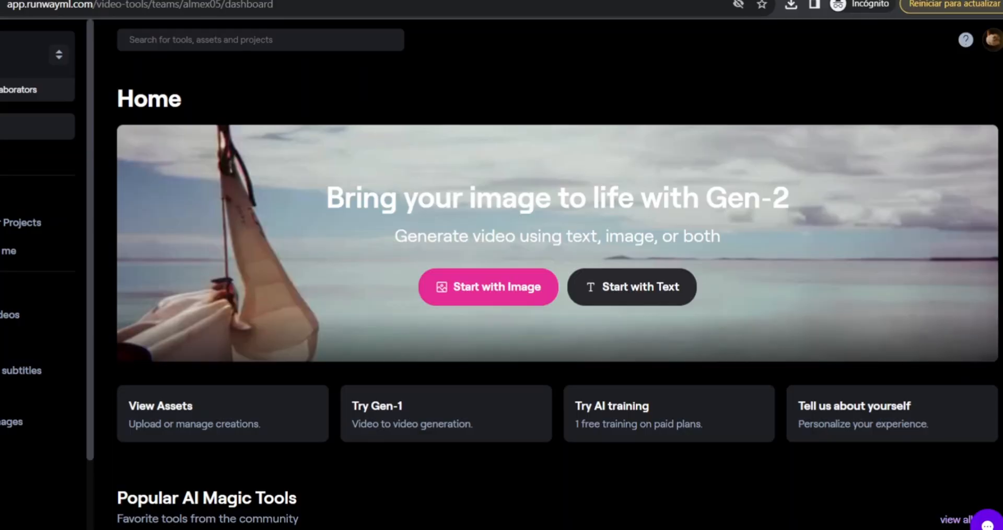
scroll(489, 351, "down", 5)
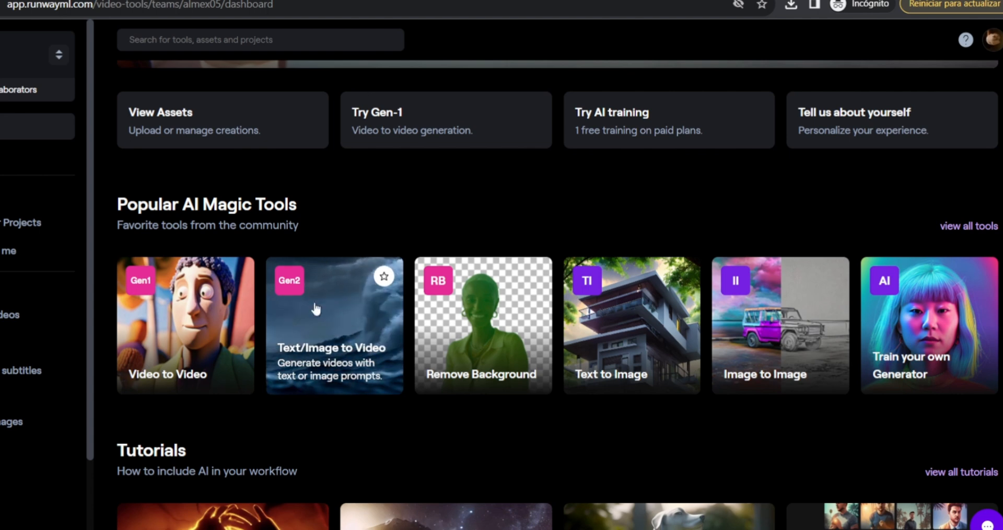
left_click(331, 329)
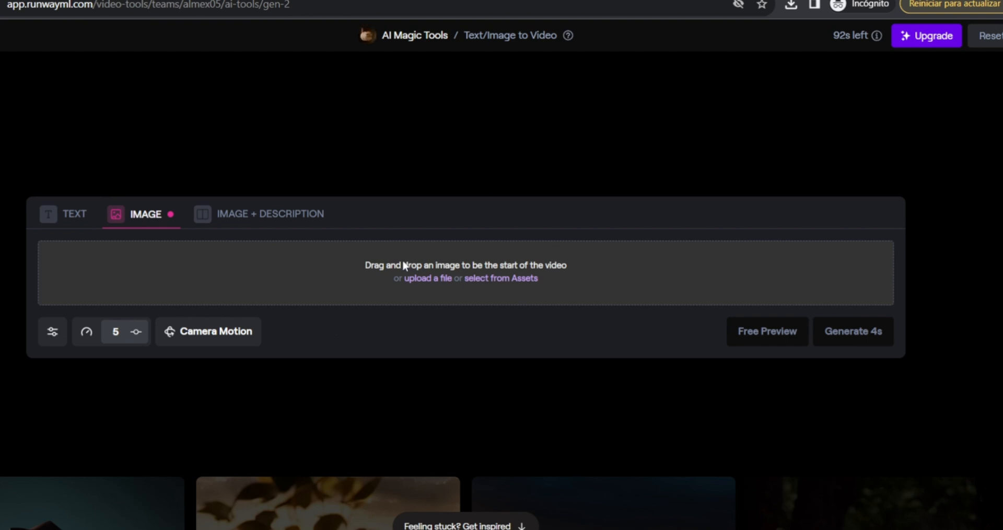
left_click(271, 222)
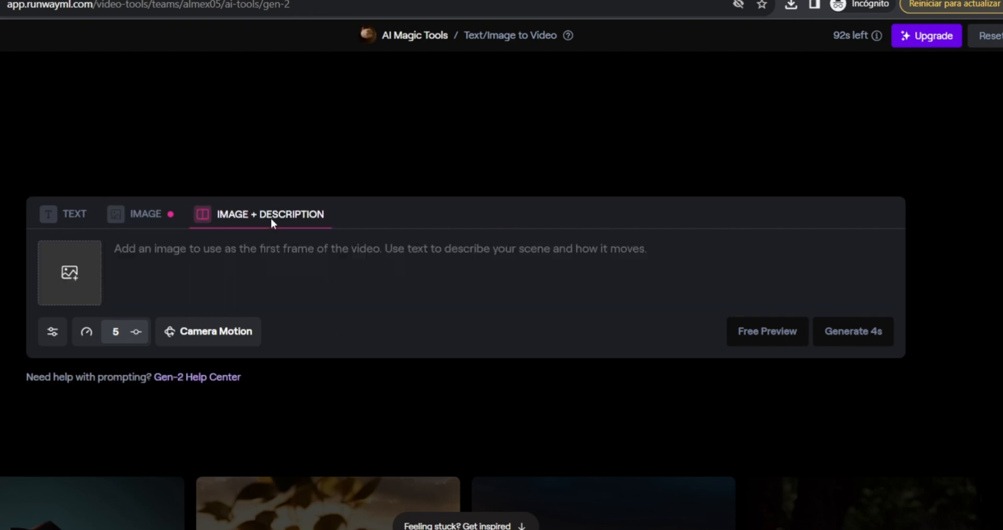
left_click(67, 282)
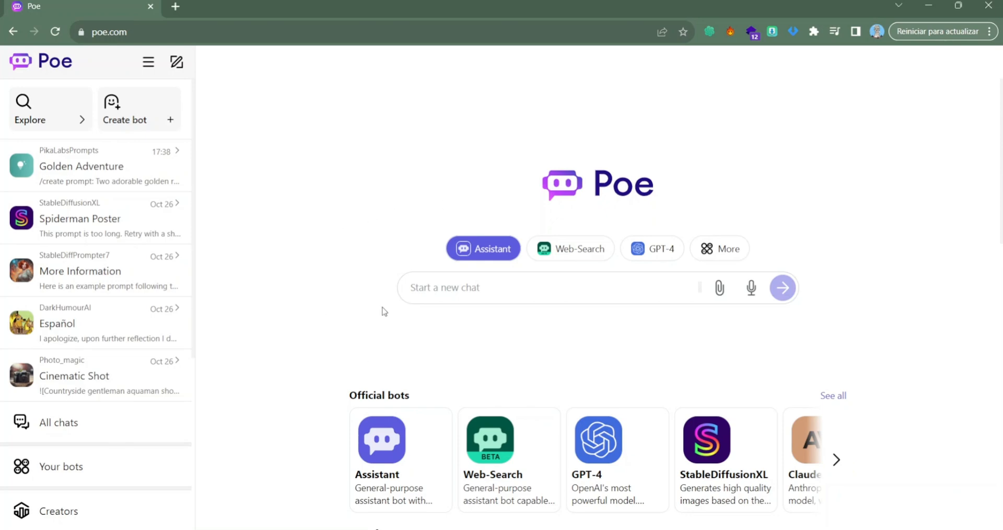
Switch to Poe and search its bots for "runwa".
scroll(384, 311, "down", 4)
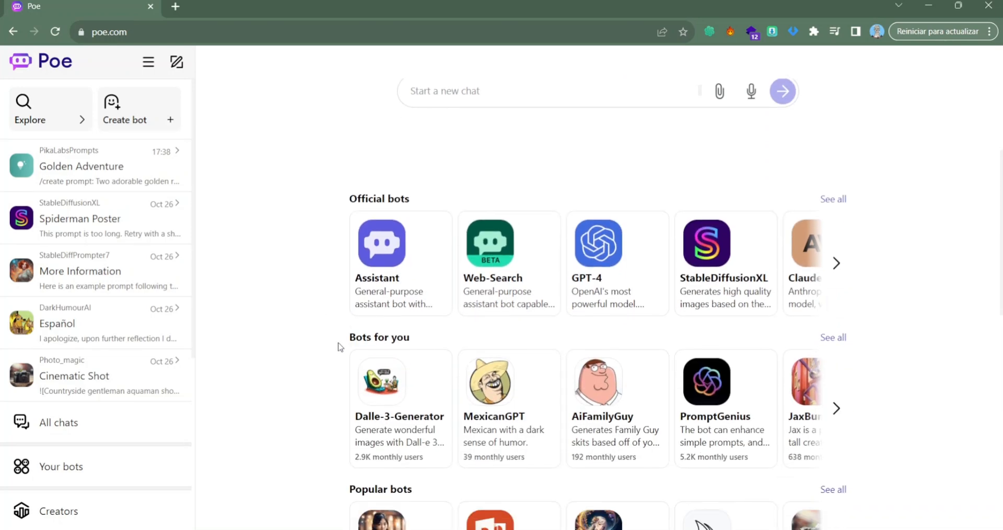
scroll(341, 346, "down", 6)
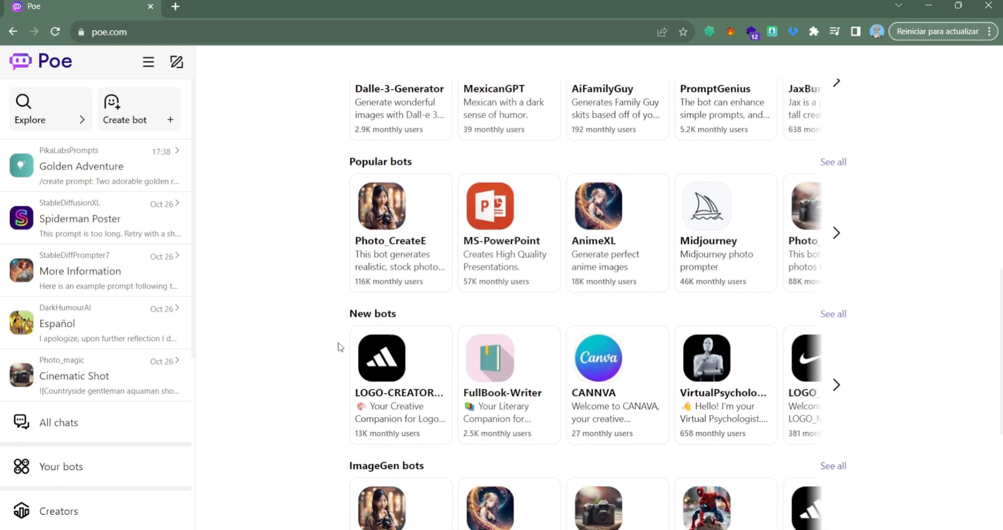
scroll(340, 346, "down", 1)
left_click(60, 126)
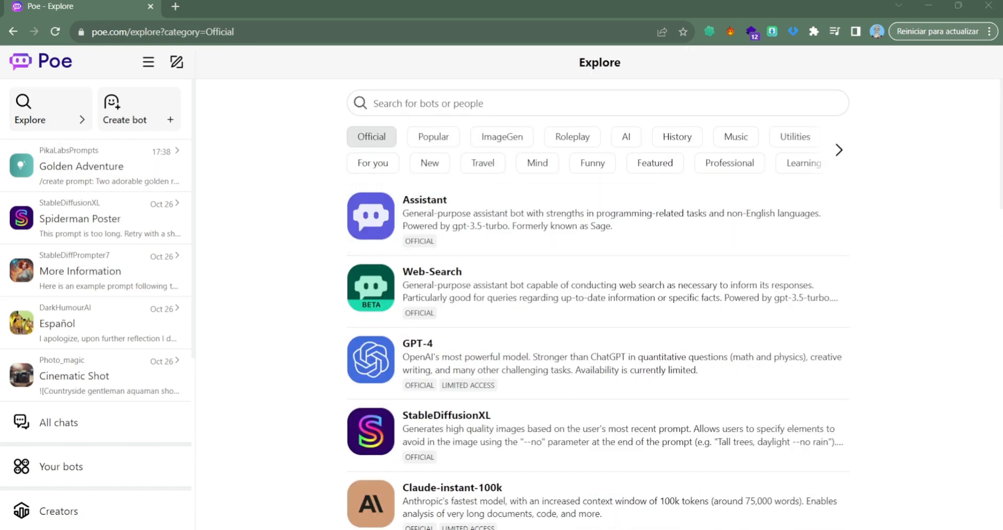
left_click(377, 103)
type("ru")
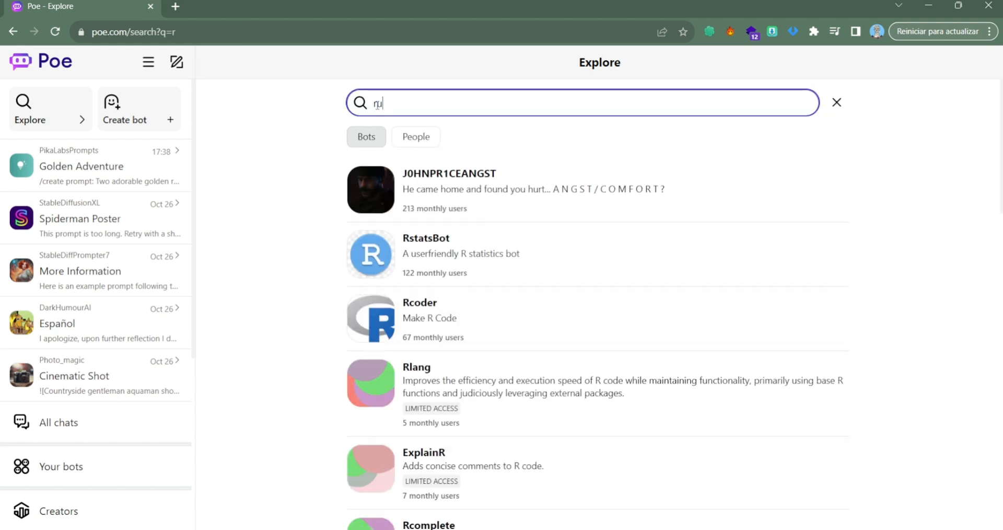
type("nwa")
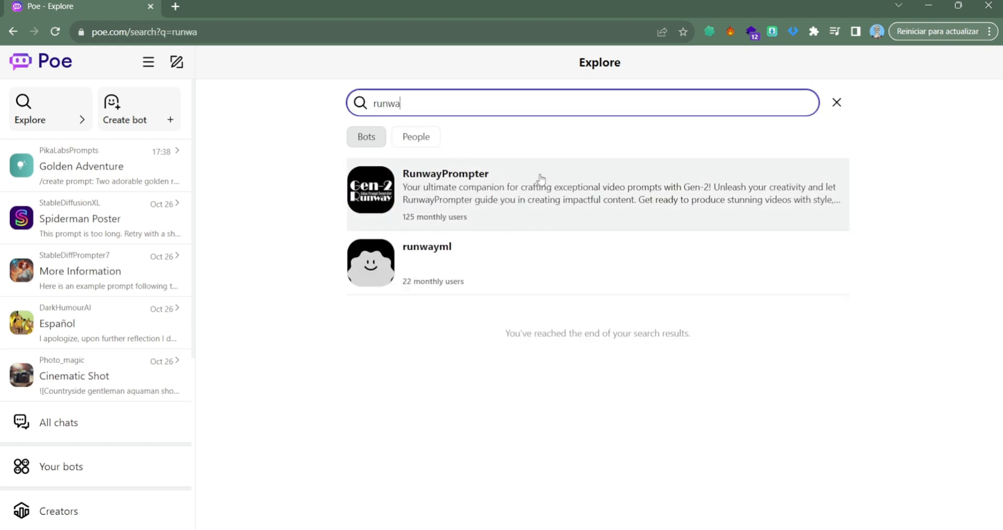
Ask RunwayPrompter for a movie poster of two cute golden retrievers running happily, Disney Pixar style, 3D render, good lighting, –ar 9:16.
left_click(534, 184)
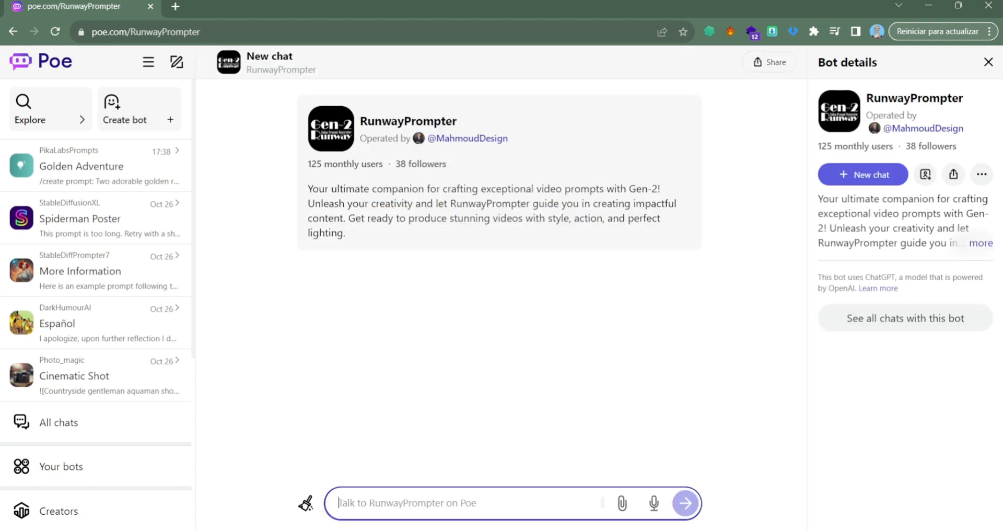
type("Create a movie poster for two cute golden retriver dogs running happily, Disney Pixar movie style, 3D render, good lighting, –ar 9:16")
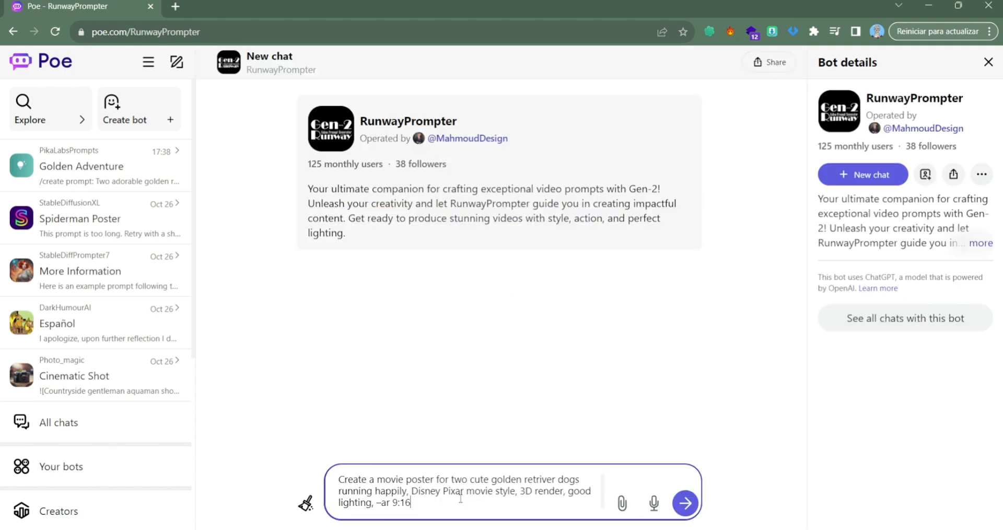
key("Return")
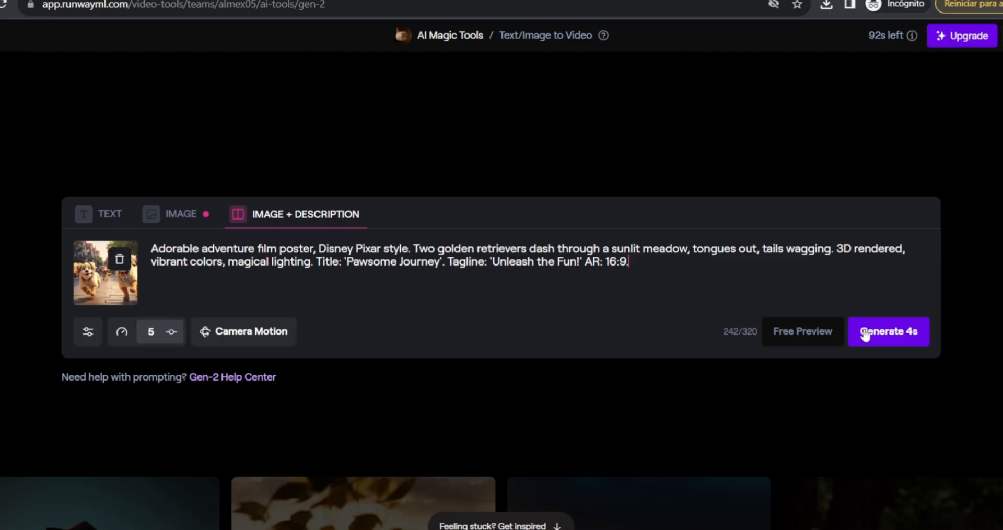
Generate the 4-second Runway video from the golden retriever image and description, and open the generated video's options.
left_click(866, 334)
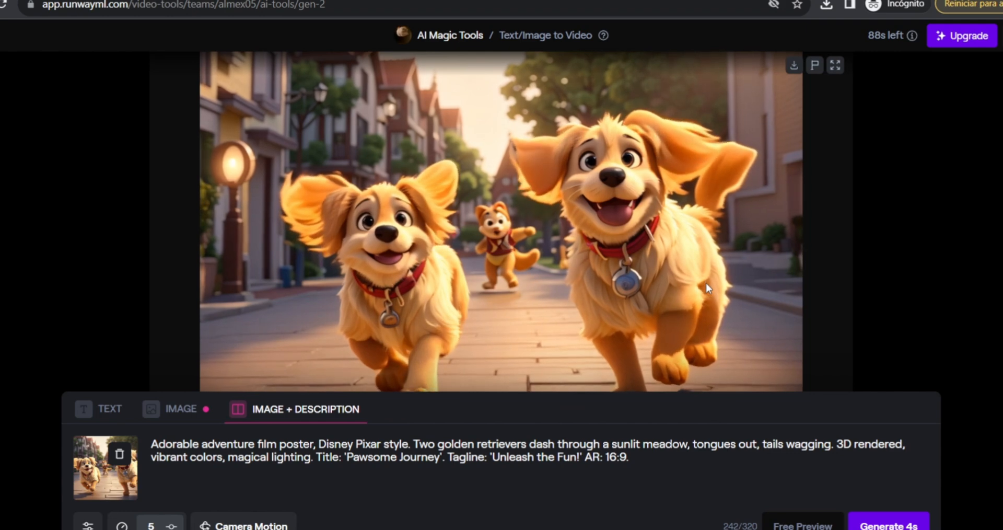
scroll(707, 286, "down", 1)
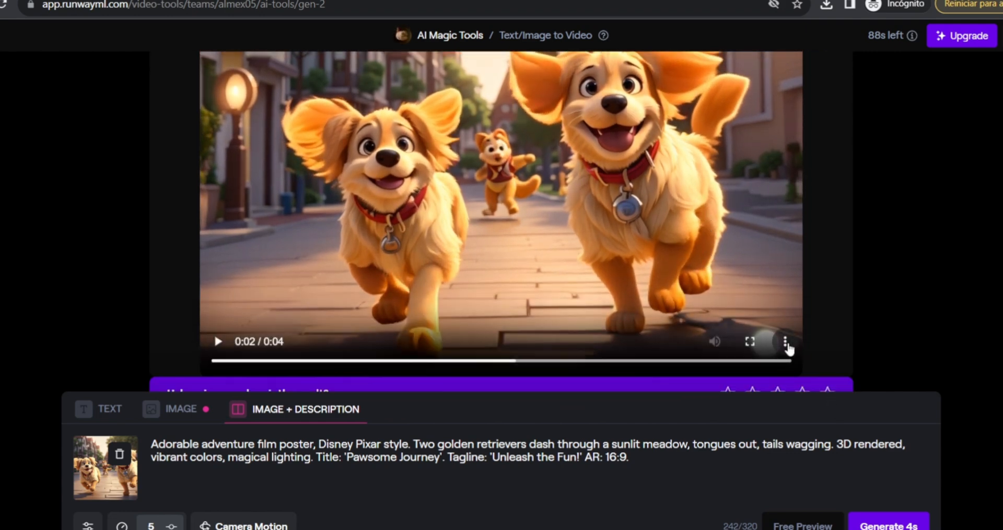
left_click(786, 342)
scroll(707, 344, "up", 3)
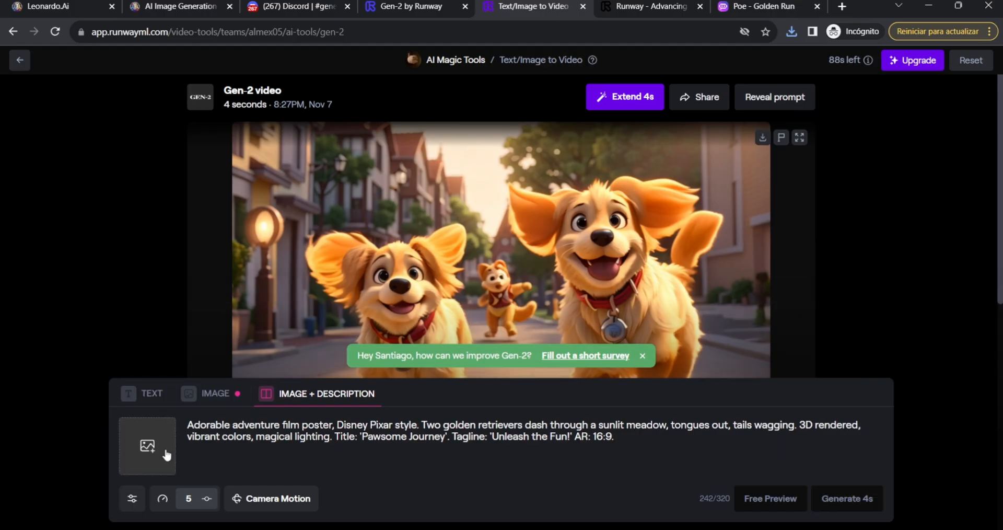
Upload another image as the first frame in Runway, and paste a new prompt request into the RunwayPrompter chat on Poe.
left_click(157, 446)
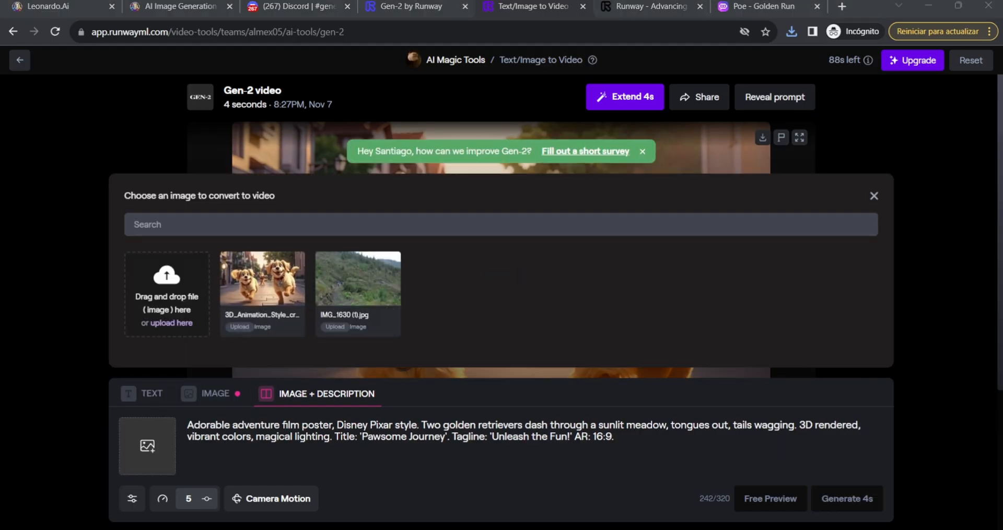
left_click(521, 298)
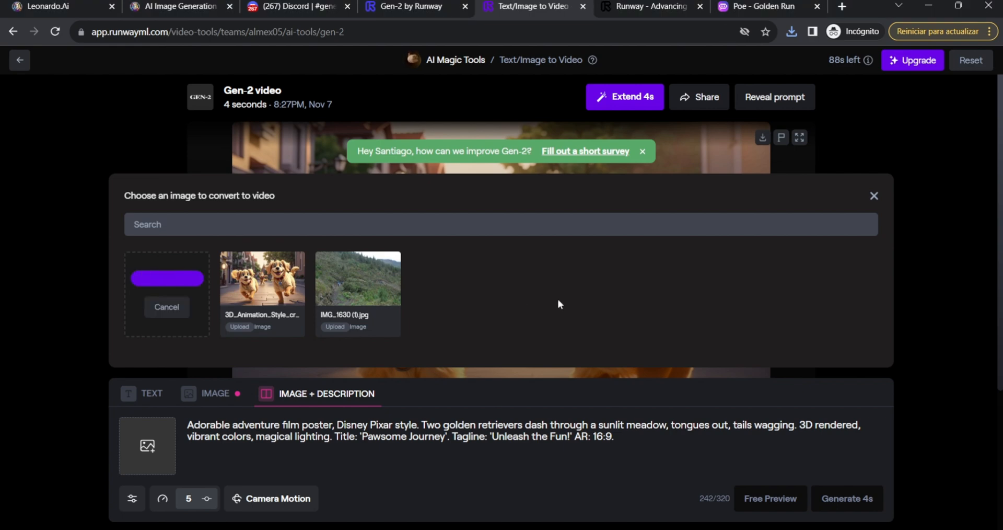
left_click(757, 6)
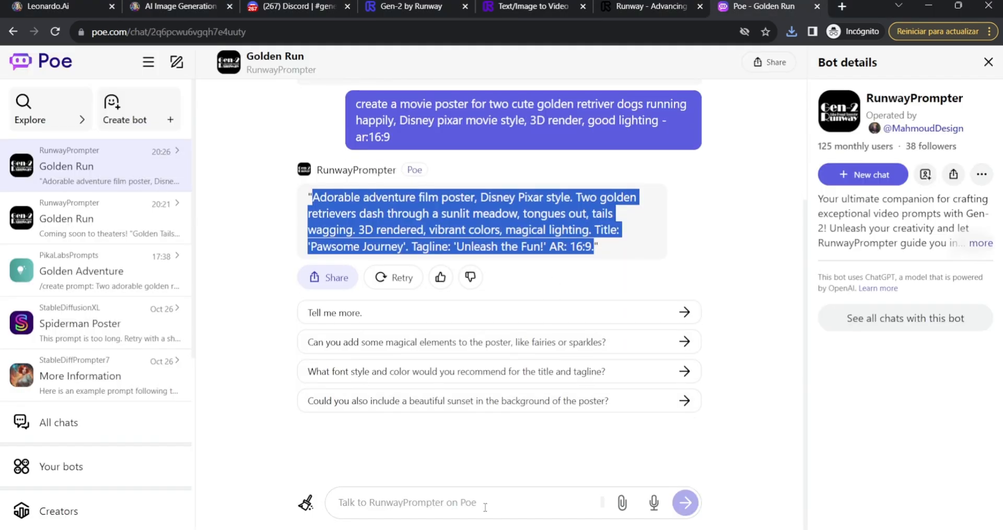
left_click(485, 505)
type("create a movie poster for two cute golden retriver dogs running in the mountains , Disney pixar movie style, 3D render, good lighting -ar:16:9")
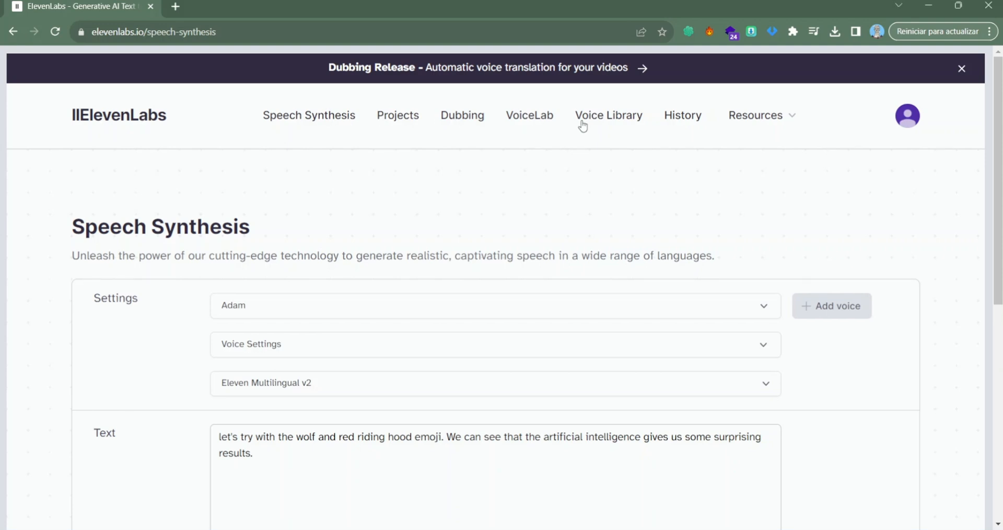
Switch to ElevenLabs Speech Synthesis and look through the list of premade voices.
scroll(269, 240, "down", 1)
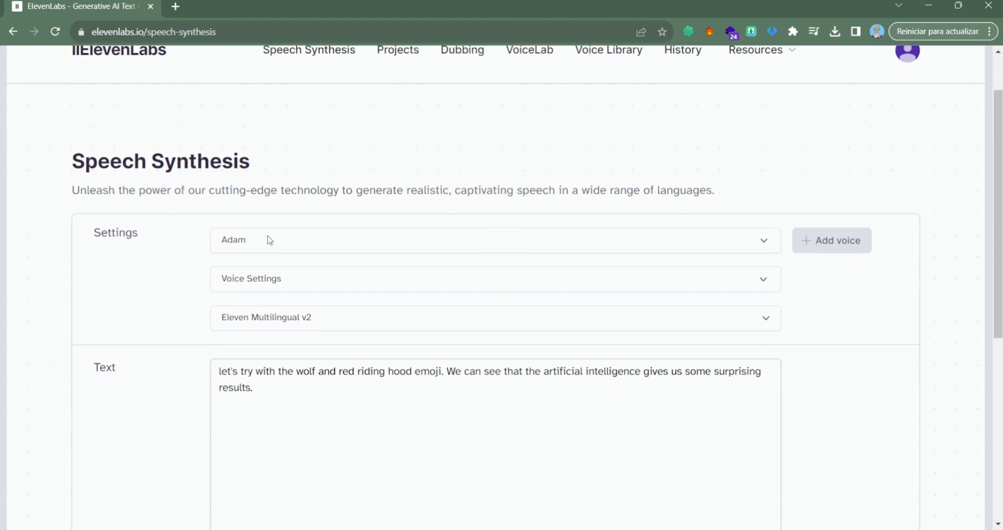
left_click(486, 238)
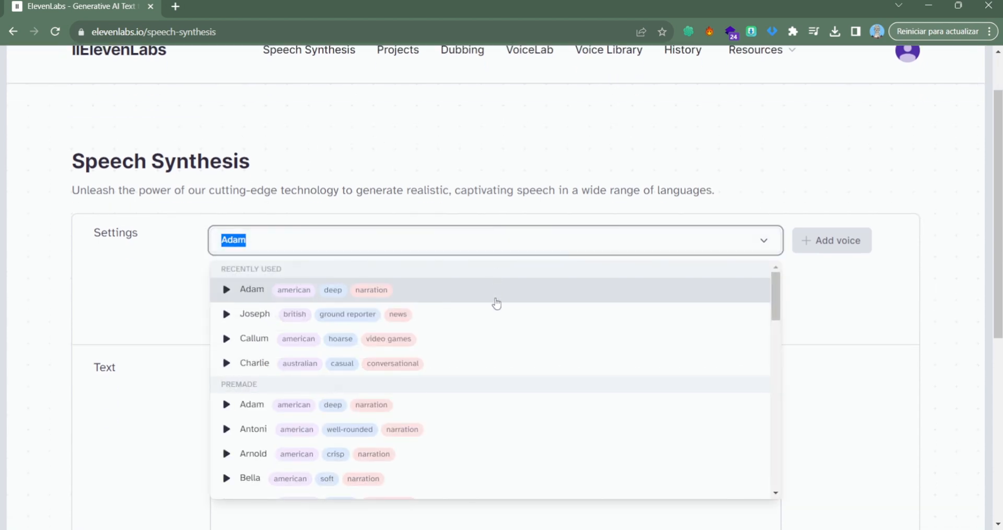
scroll(496, 303, "down", 4)
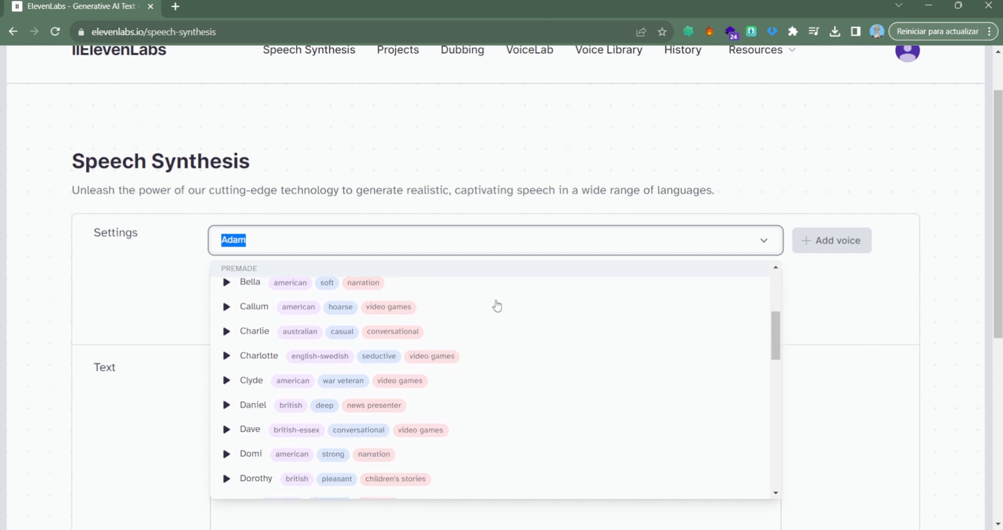
scroll(497, 306, "down", 6)
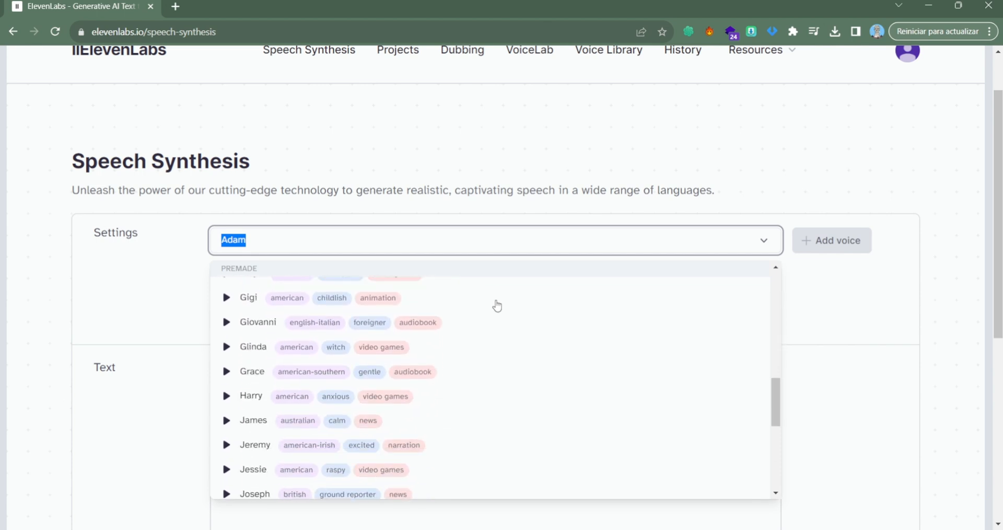
scroll(497, 305, "down", 5)
left_click(164, 340)
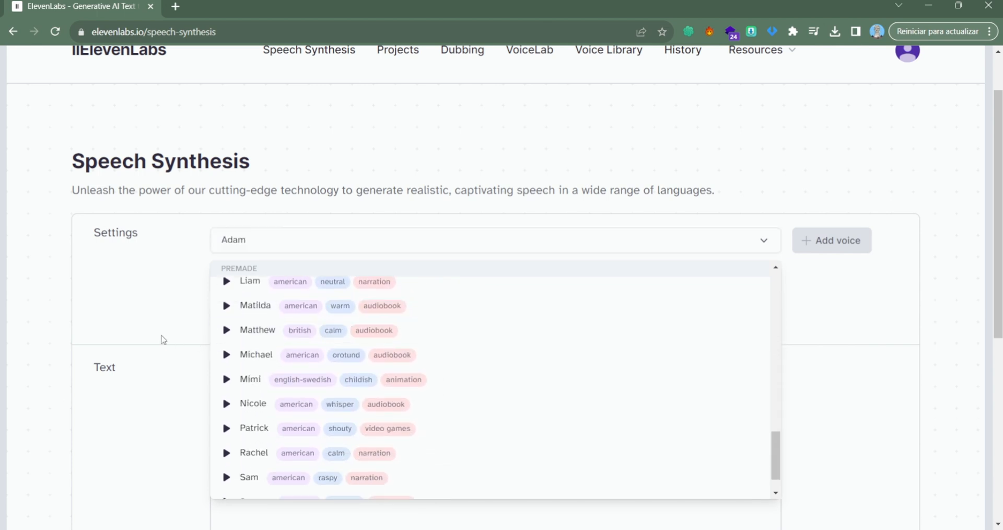
Examine the voice settings and look through the available speech models and their languages.
left_click(297, 288)
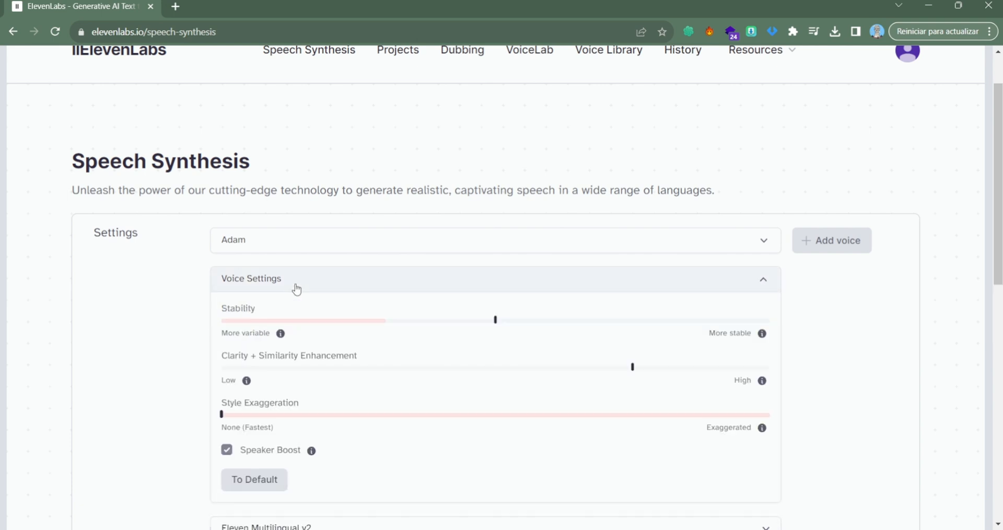
scroll(444, 294, "down", 1)
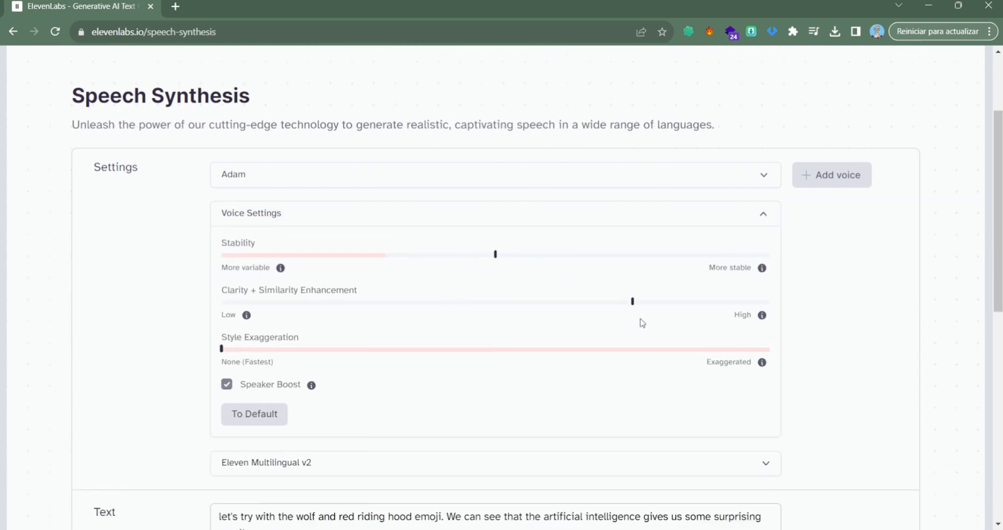
scroll(633, 354, "down", 1)
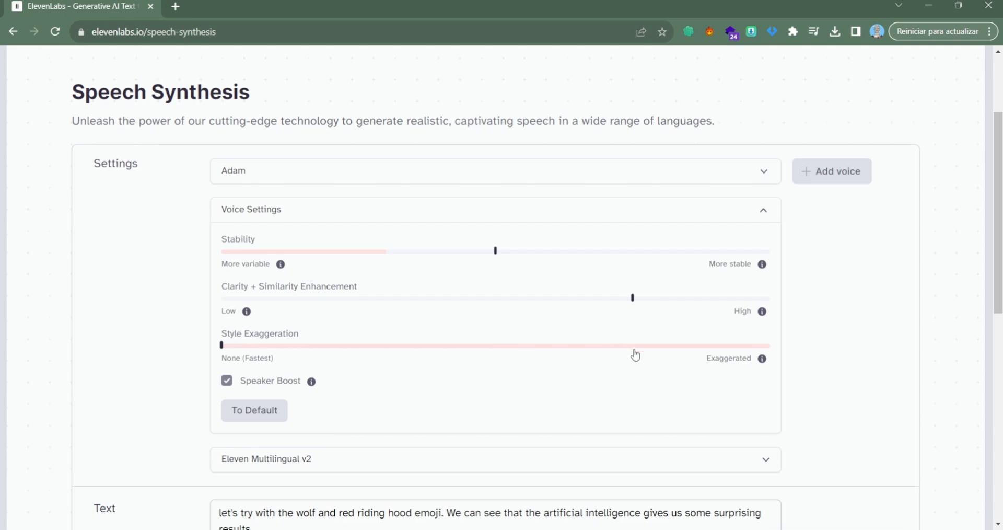
scroll(635, 355, "down", 1)
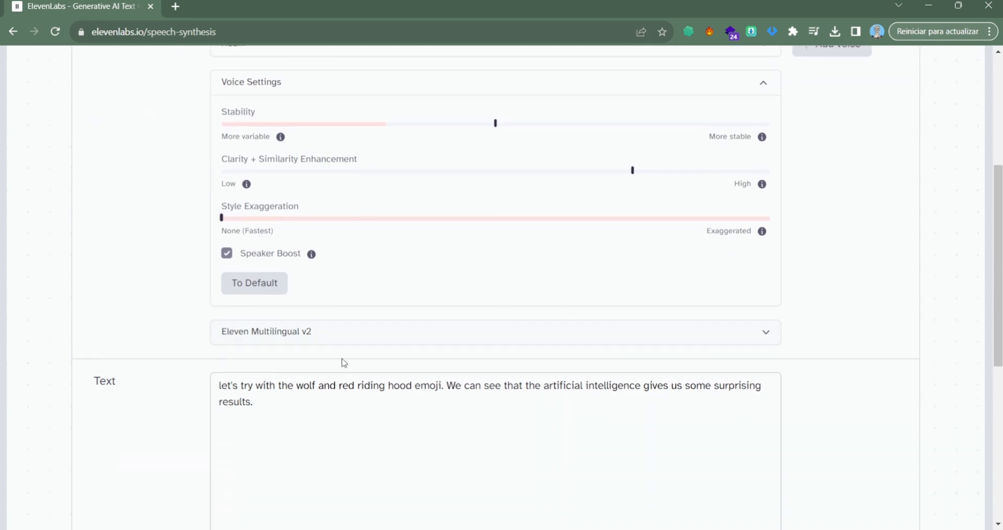
left_click(340, 337)
scroll(472, 295, "down", 4)
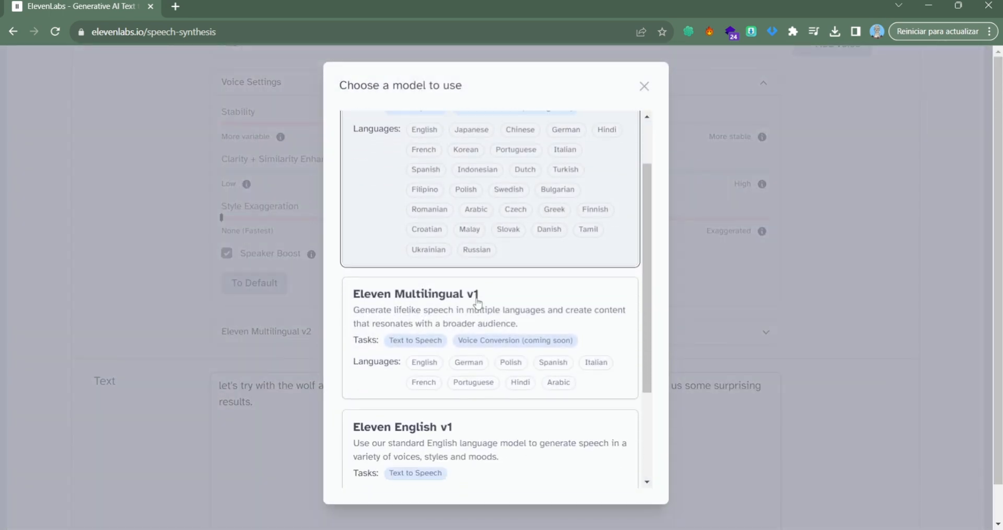
scroll(477, 303, "up", 4)
left_click(644, 86)
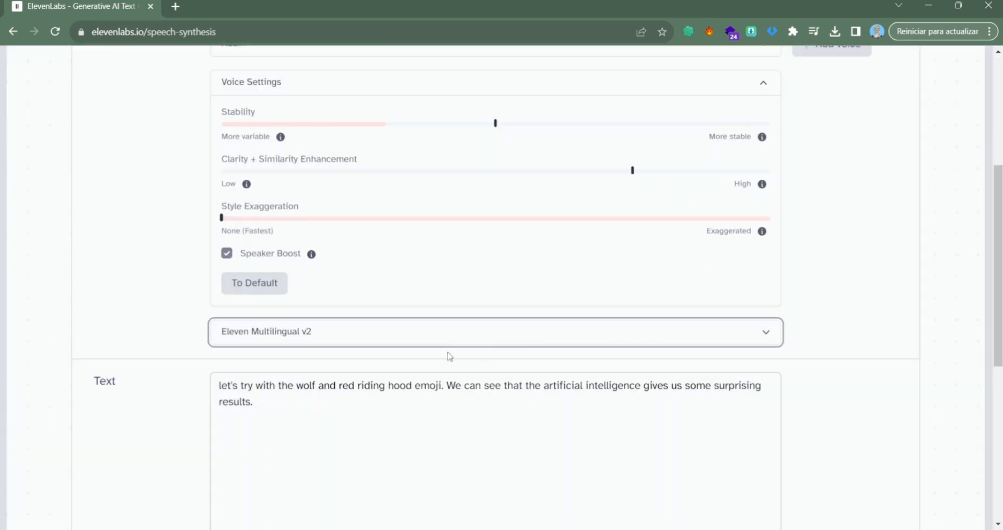
Replace the speech text with "we continue generating sequences with the ideas that chatgpt gives us, here is the prompt of the following sequence".
scroll(446, 393, "down", 2)
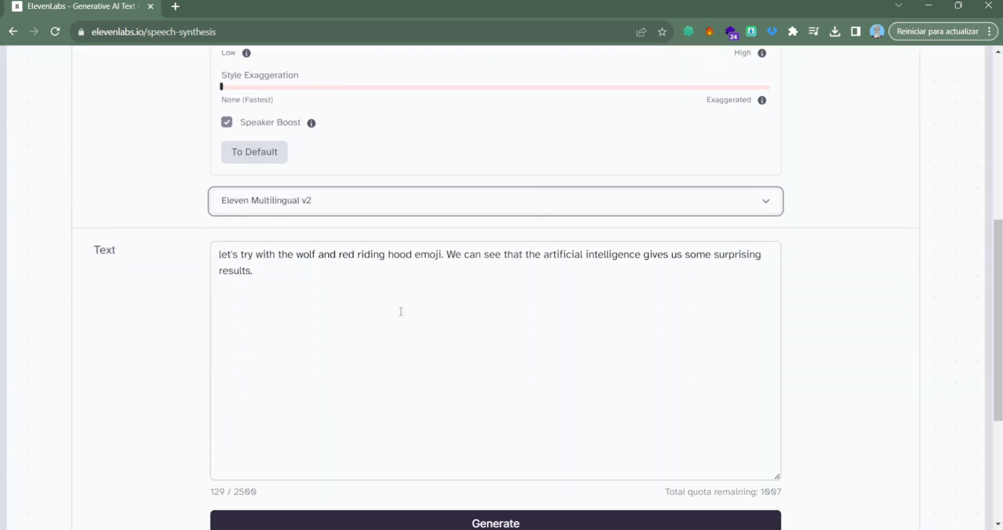
left_click(403, 307)
key("ctrl+a")
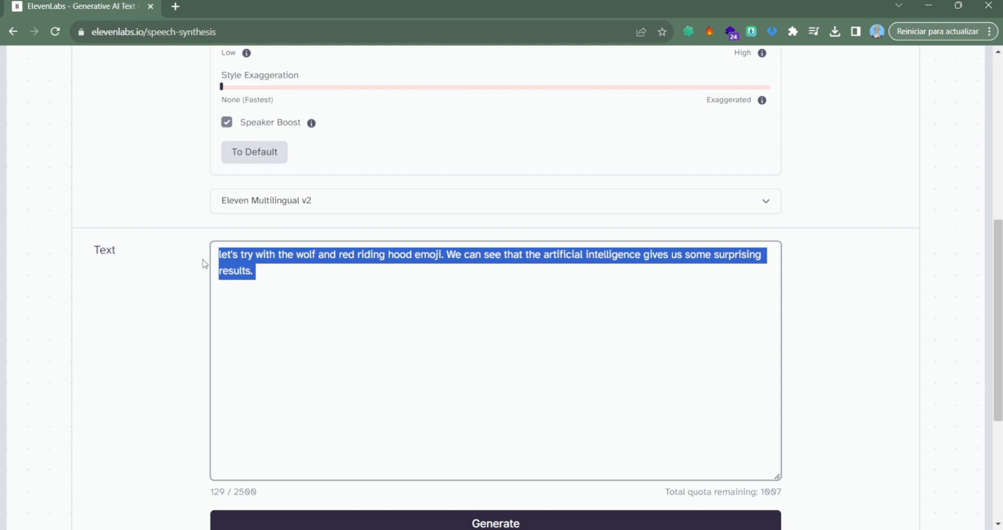
key("BackSpace")
type("we continue generating sequences with the ideas that chatgpt gives us, here is the prompt of the following sequence")
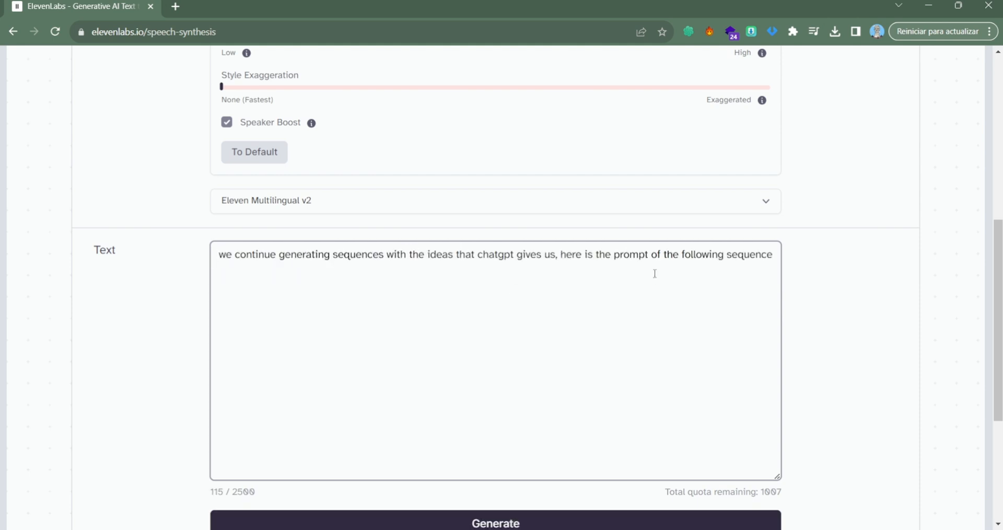
left_click_drag(647, 259, 106, 264)
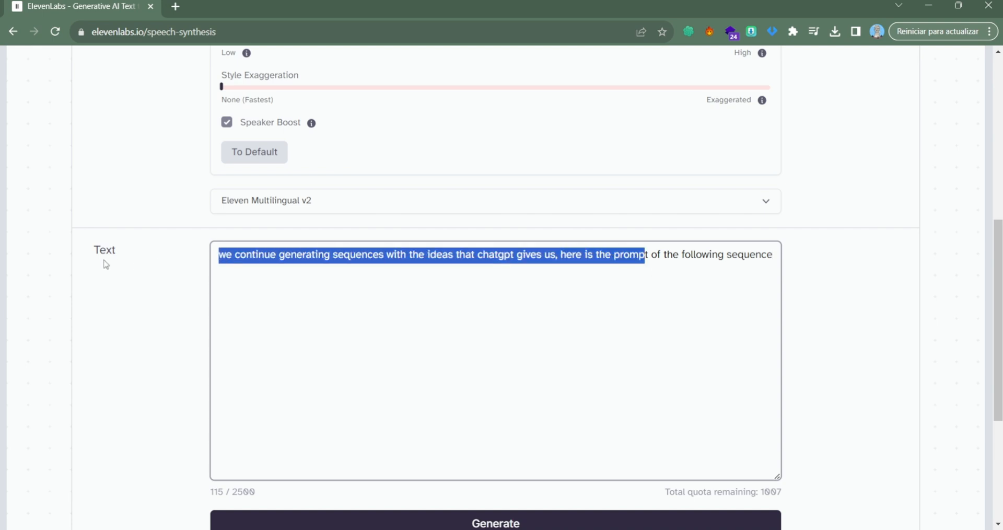
left_click(362, 343)
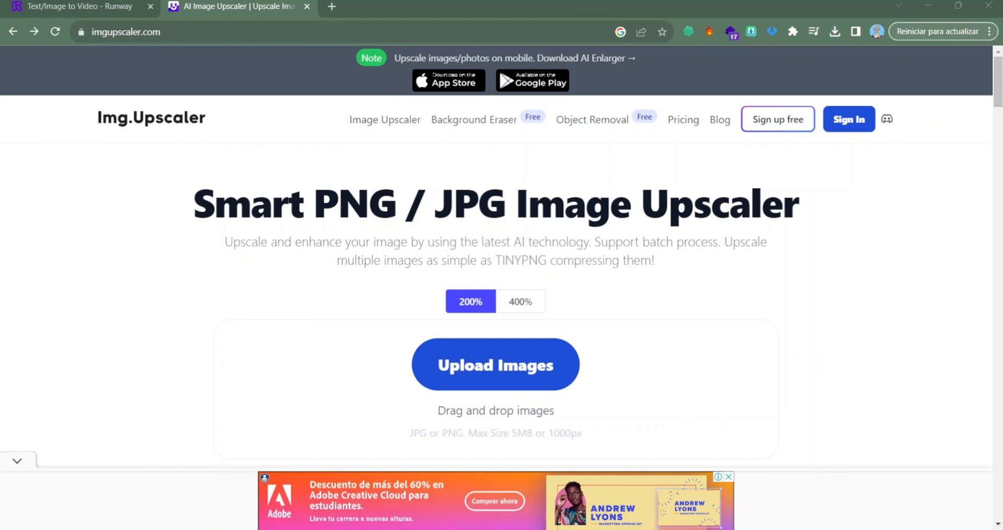
Switch to Img.Upscaler, upload the 3D Animation Style dog image and start upscaling it at 200%.
scroll(496, 288, "down", 5)
scroll(496, 288, "up", 2)
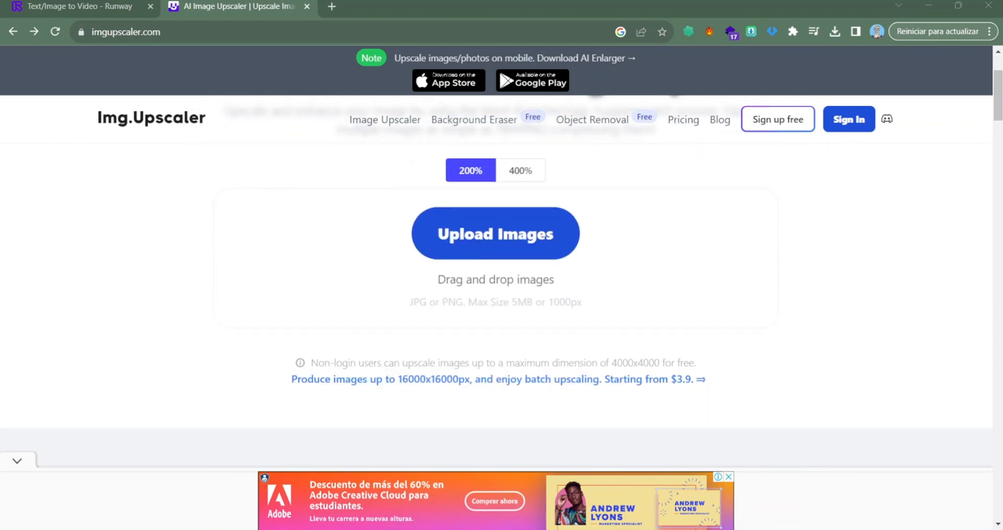
scroll(497, 287, "up", 3)
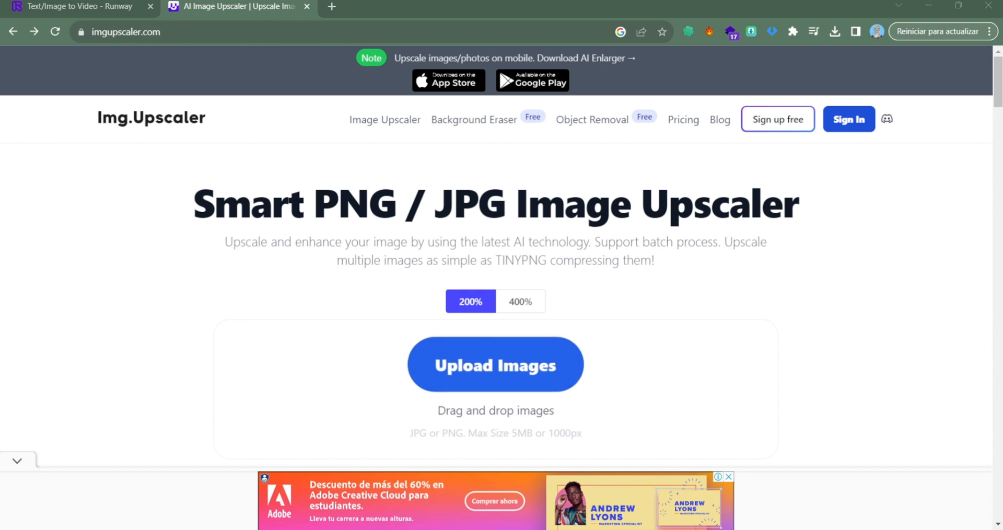
double_click(132, 159)
scroll(596, 361, "down", 1)
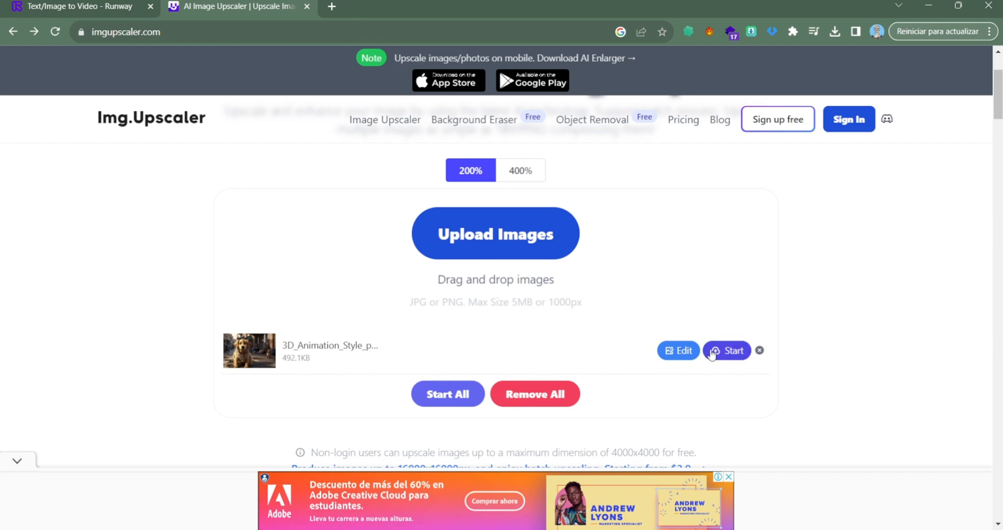
left_click(738, 351)
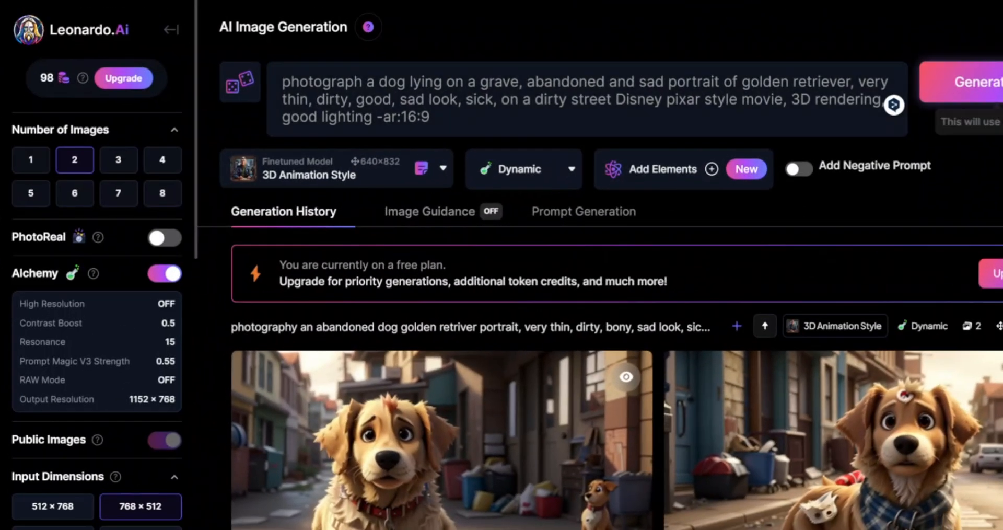
In Leonardo.Ai, generate two 3D Animation Style images from the prompt of a sad golden retriever lying on a grave.
left_click(961, 87)
scroll(776, 158, "down", 1)
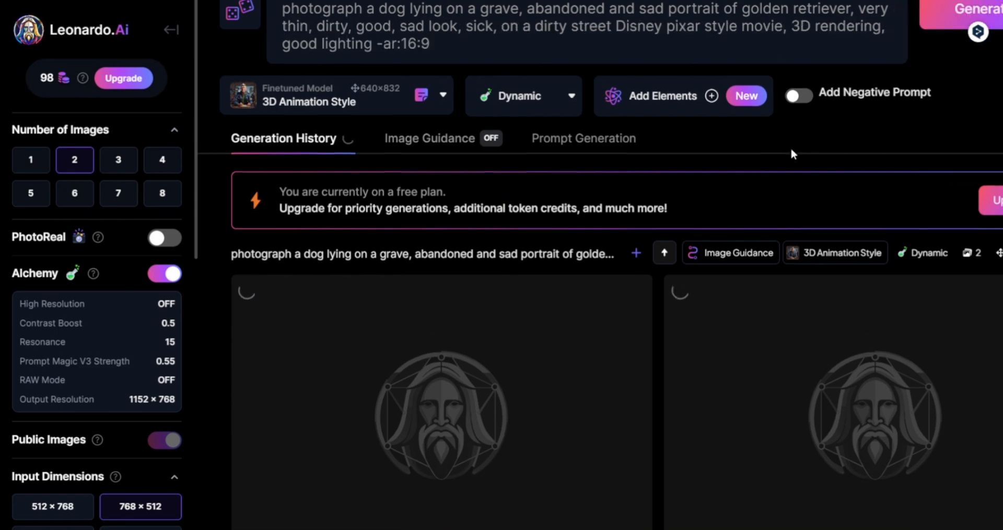
scroll(805, 139, "down", 7)
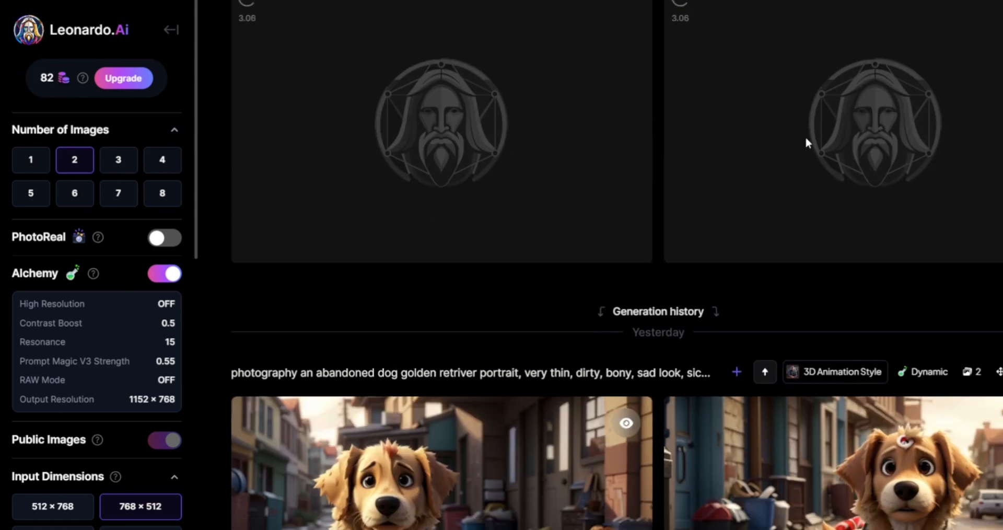
Look through the earlier dog images and their prompts in the generation history.
scroll(805, 151, "down", 5)
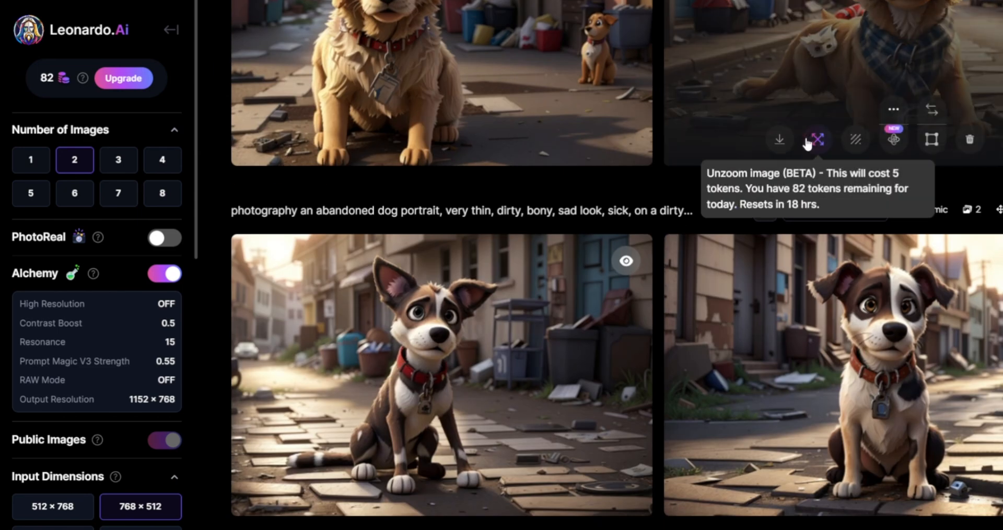
scroll(731, 202, "down", 3)
scroll(656, 204, "up", 3)
scroll(656, 204, "up", 3)
scroll(656, 208, "down", 10)
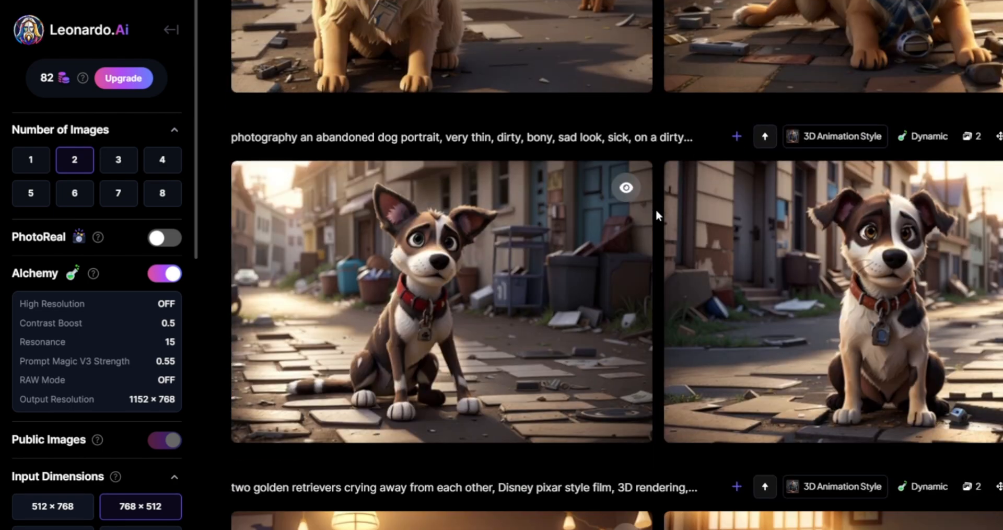
scroll(655, 208, "down", 10)
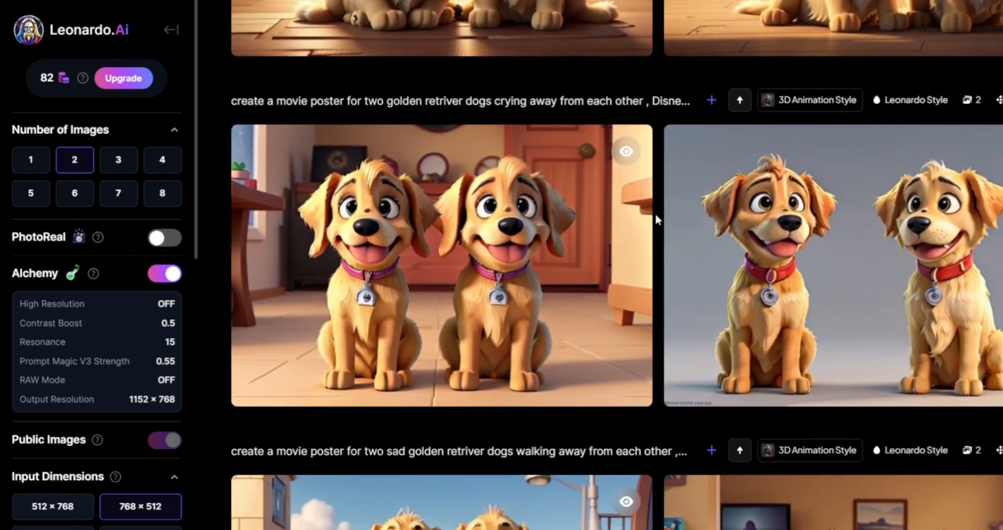
scroll(654, 212, "up", 10)
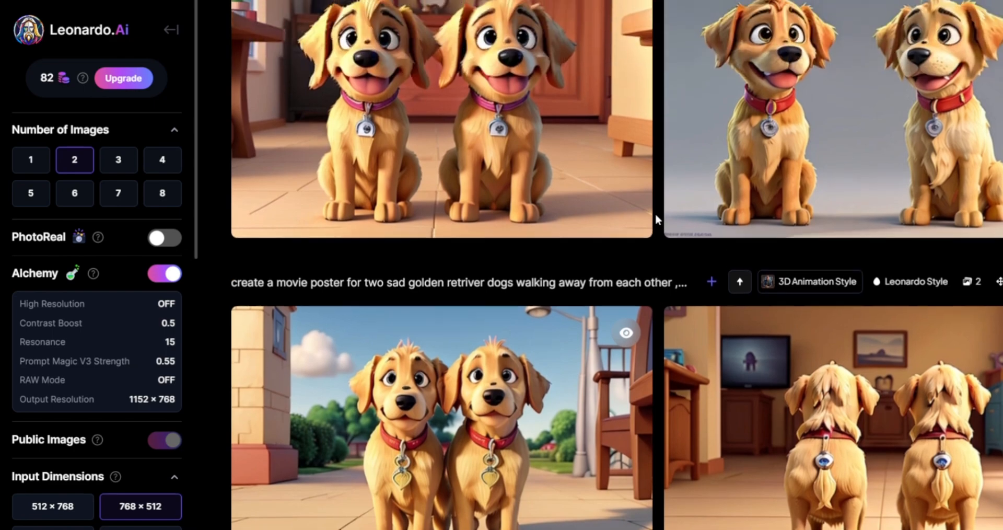
scroll(655, 216, "up", 20)
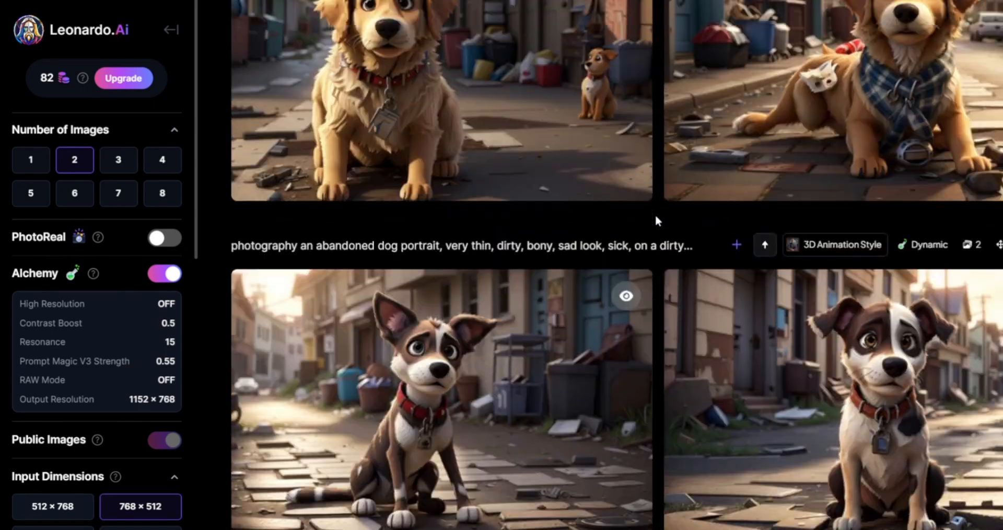
scroll(656, 217, "up", 1)
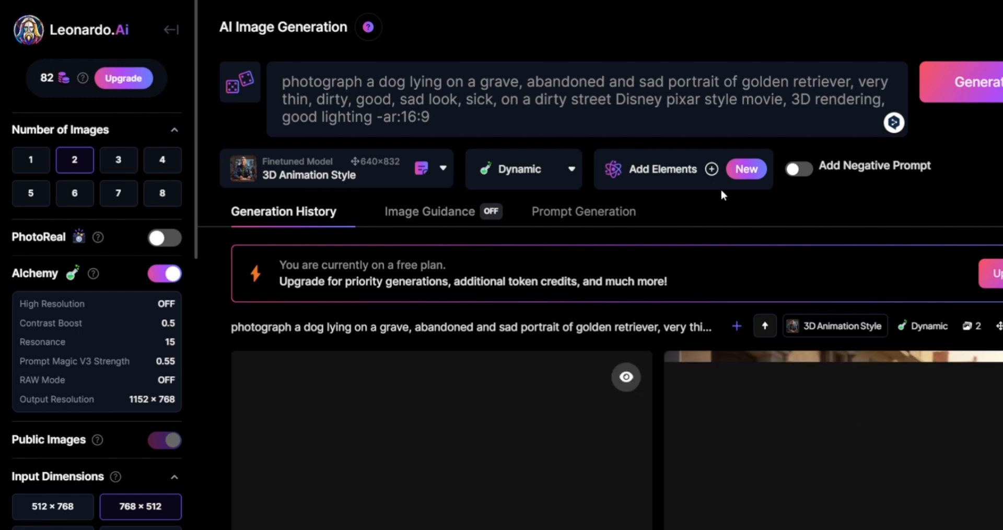
Examine the newly generated grave scene images and open the second one.
scroll(720, 195, "down", 2)
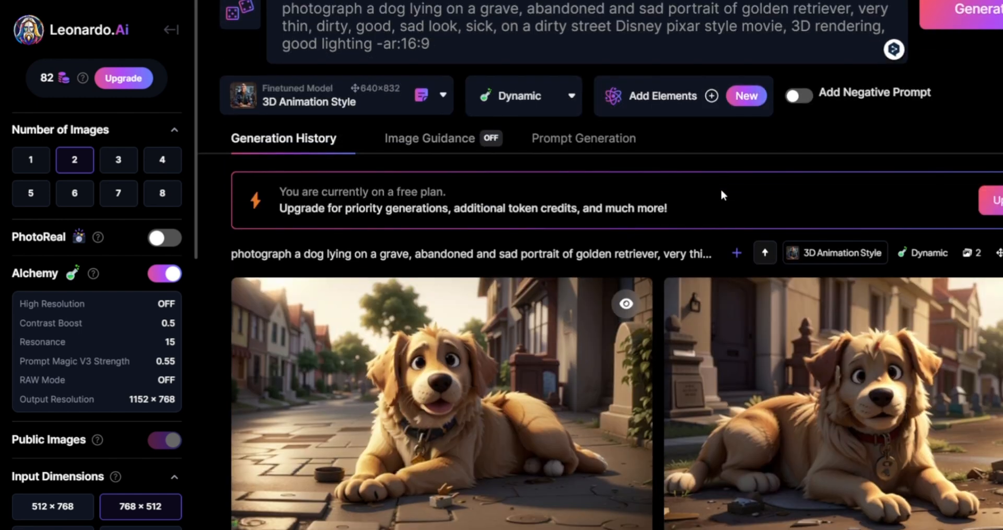
scroll(720, 195, "down", 2)
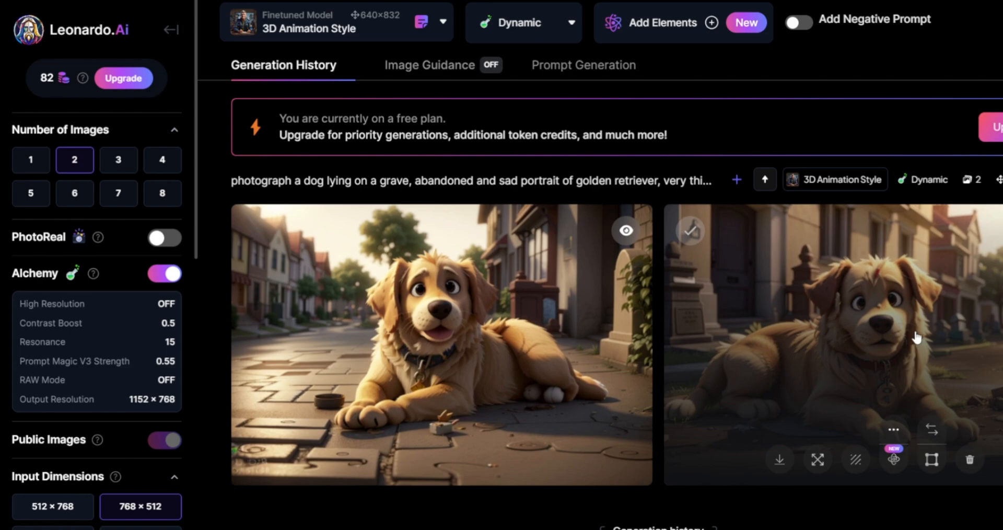
left_click(916, 336)
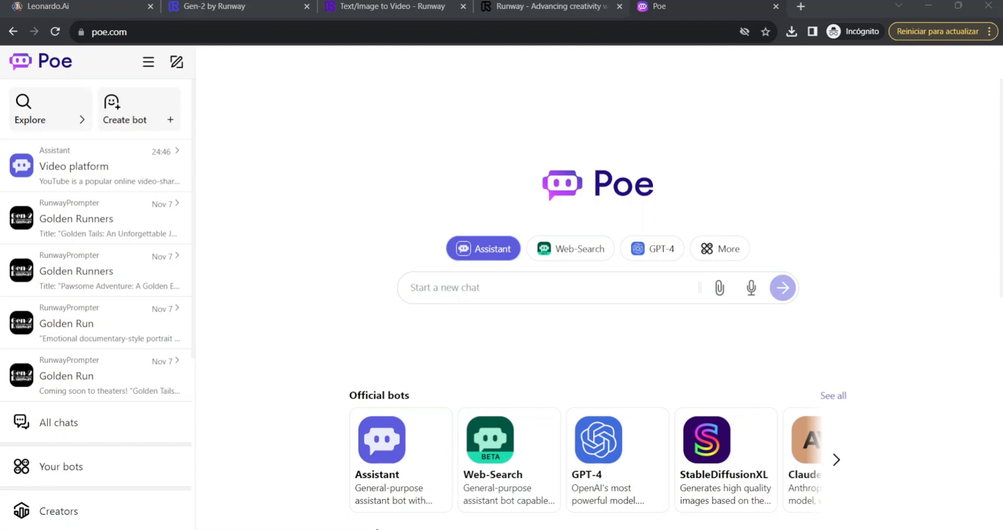
Switch to Poe, search the bots for "leonardo" and open LeonardoAI-Generator.
left_click(52, 111)
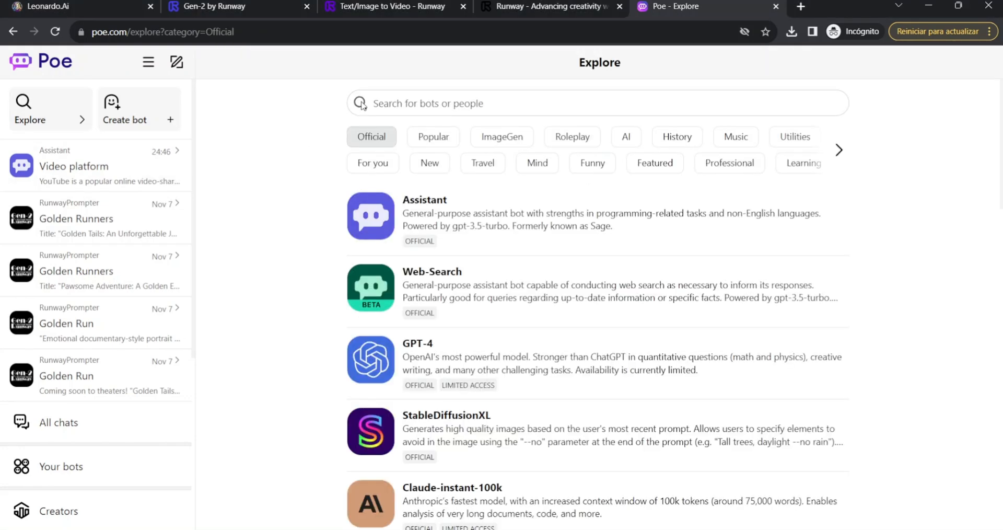
left_click(377, 106)
type("leonardo")
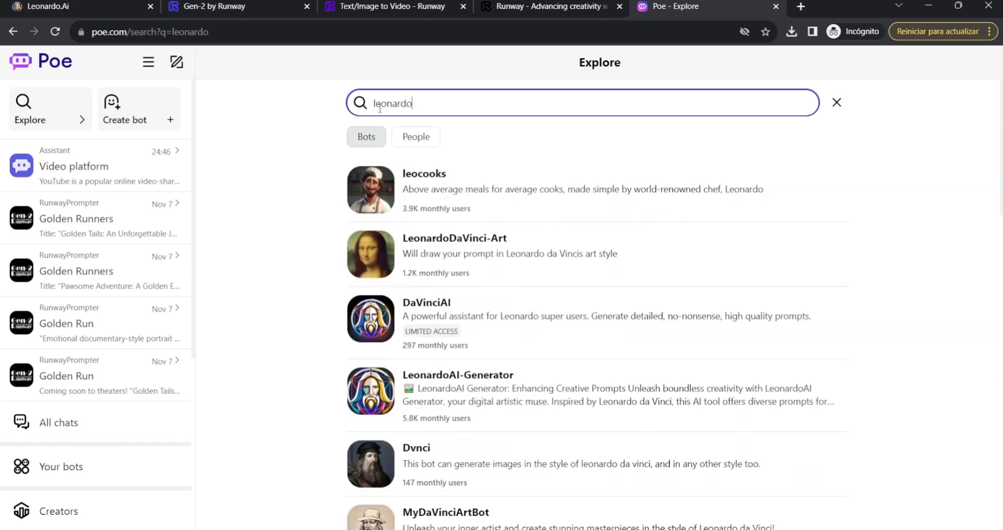
left_click(512, 389)
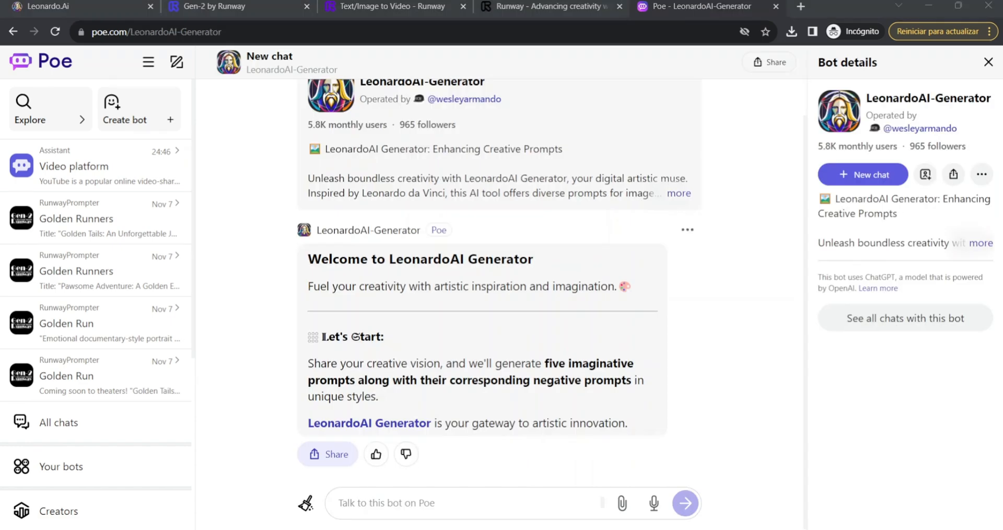
Ask the bot "give me 5 design ideas with pixar, disney style for children".
left_click(391, 494)
type("give me 5 design ideas with pixar, disney style for children")
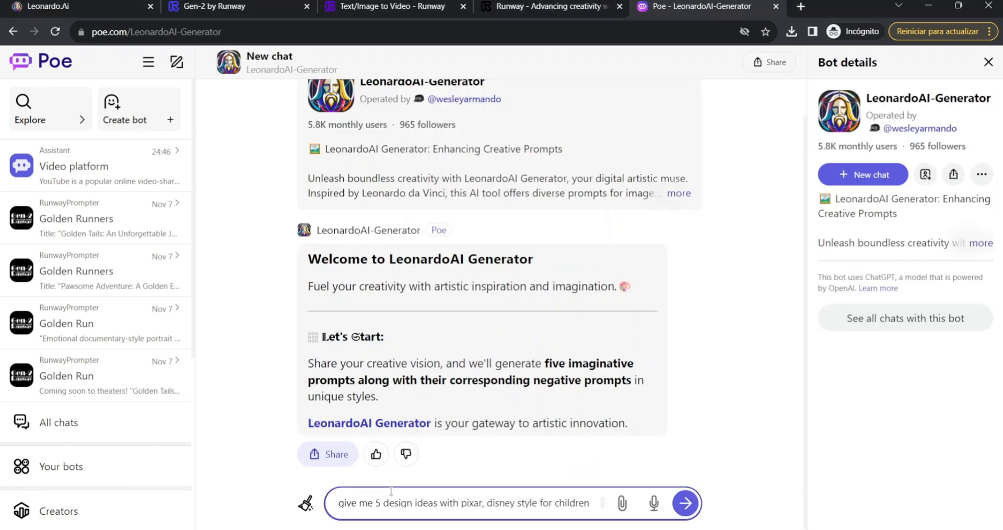
key("Return")
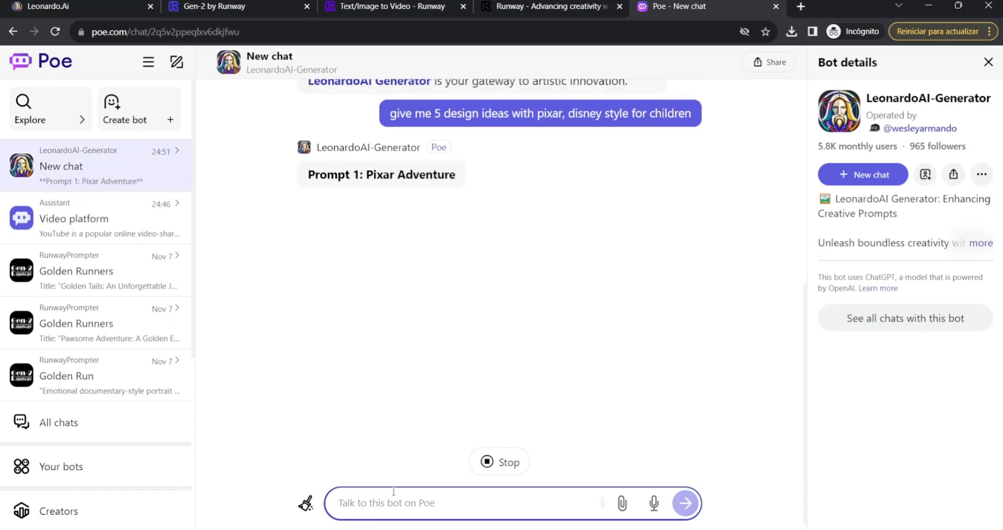